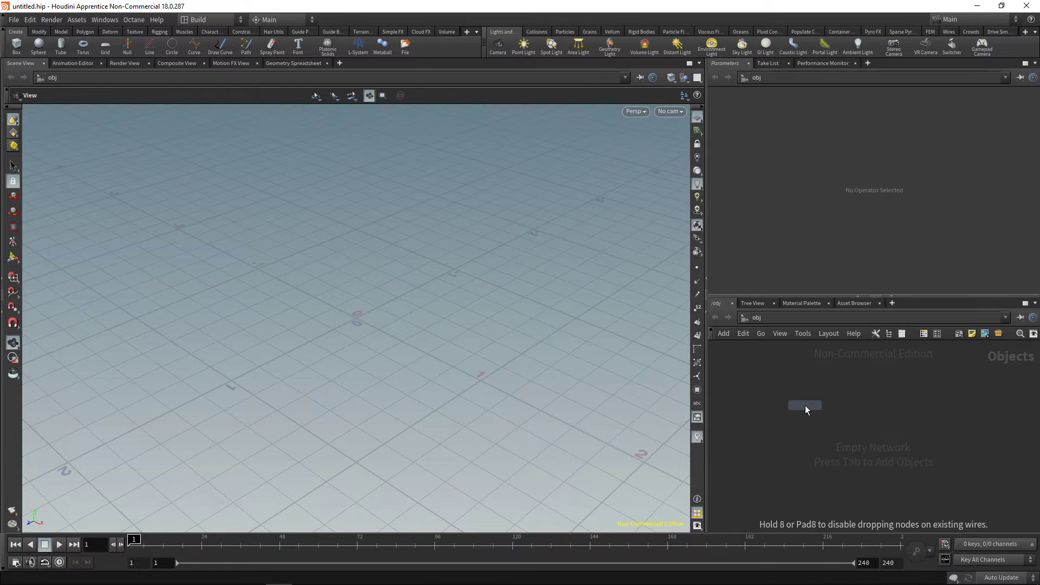
Create a geometry object and add a Box node inside it
left_click(804, 405)
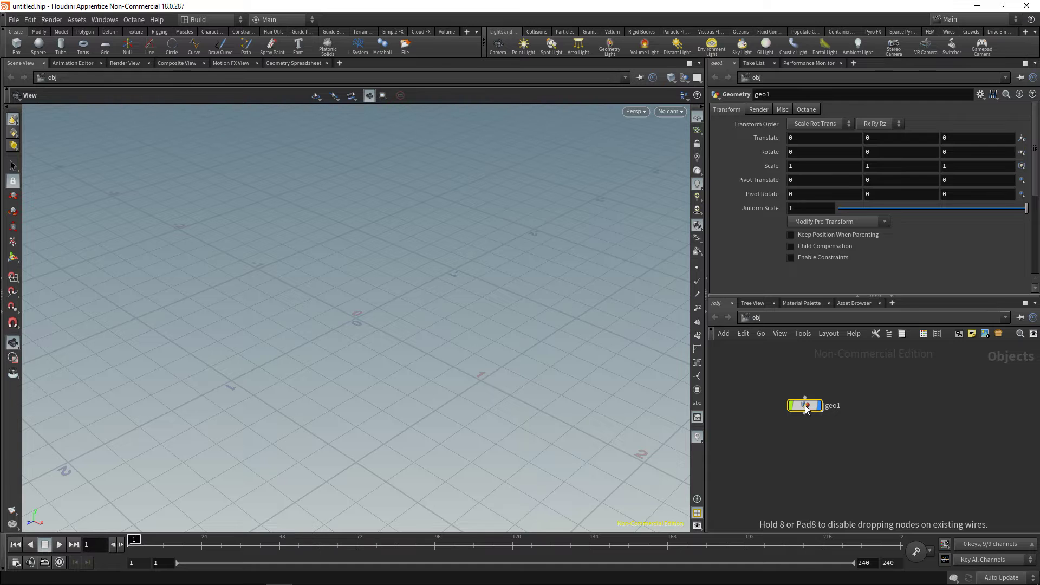
double_click(805, 405)
key("Tab")
type("box")
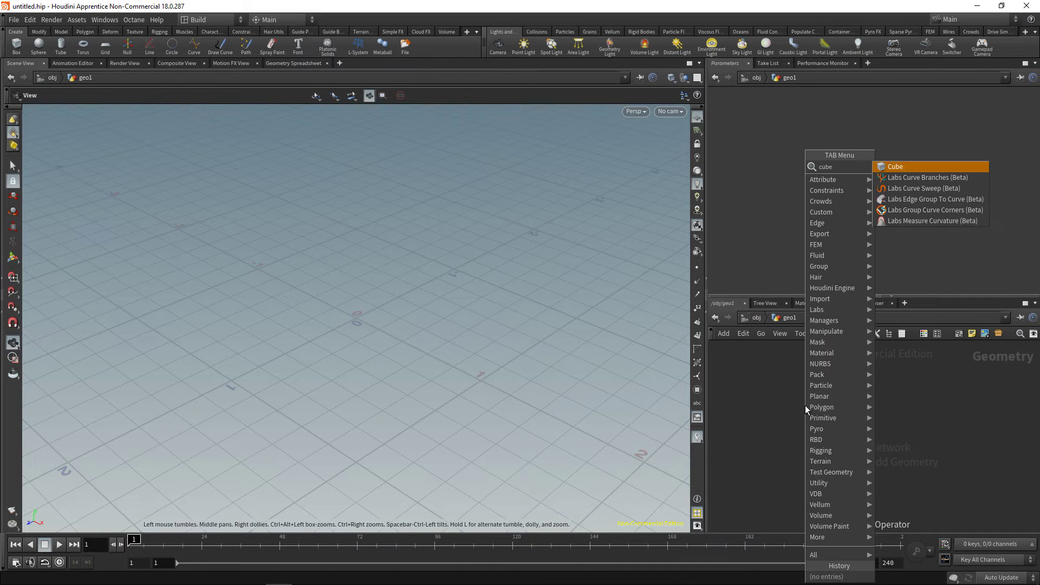
key("Return")
left_click(805, 405)
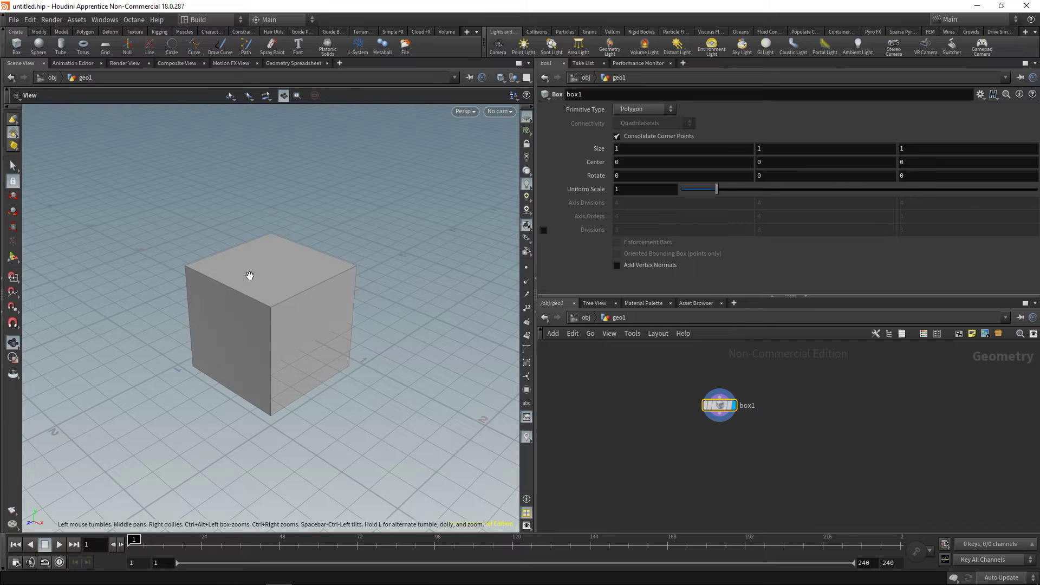
Make the box a Polygon Mesh with 4 divisions along each axis
left_click(665, 114)
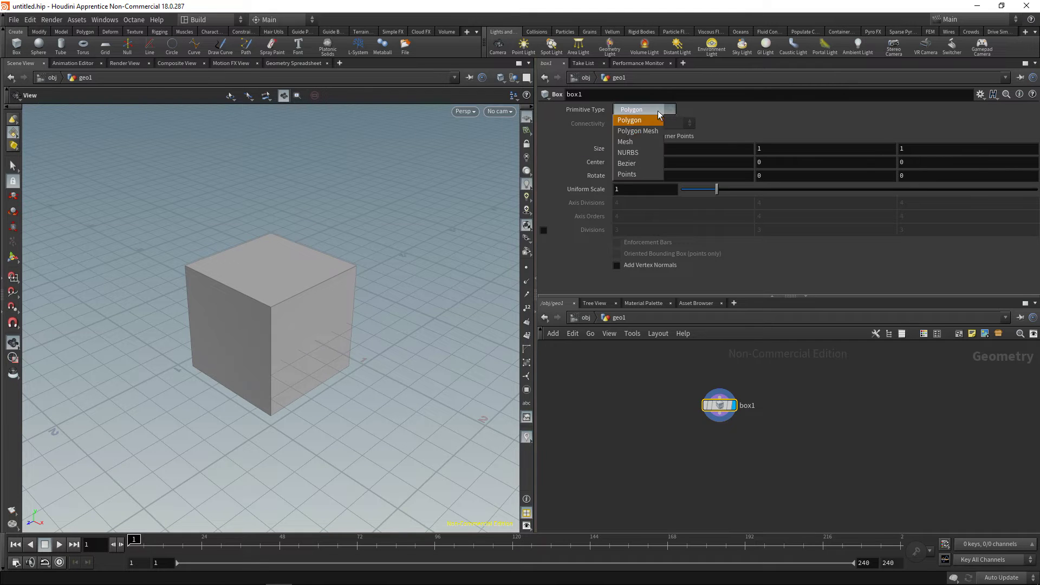
left_click(637, 131)
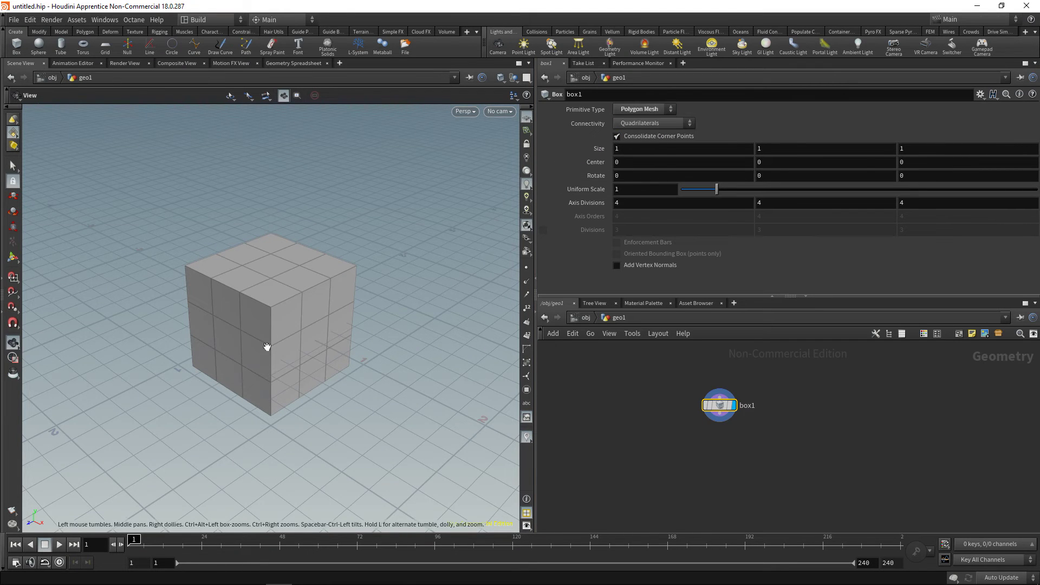
middle_click_drag(679, 458, 677, 440)
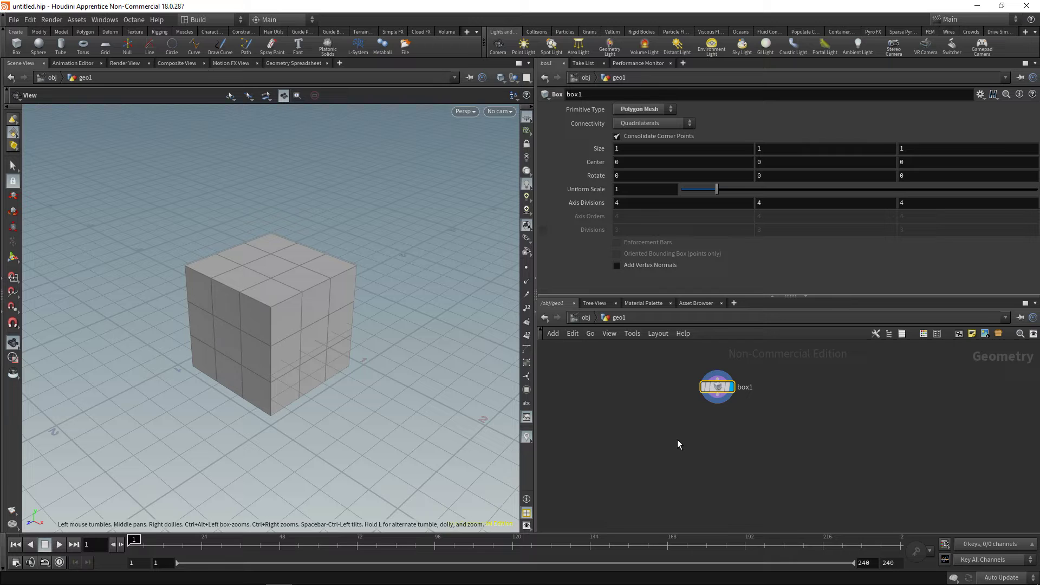
Add a PolyExtrude fed by box1, display it, and set its Distance to 0.2
key("Tab")
type("polye")
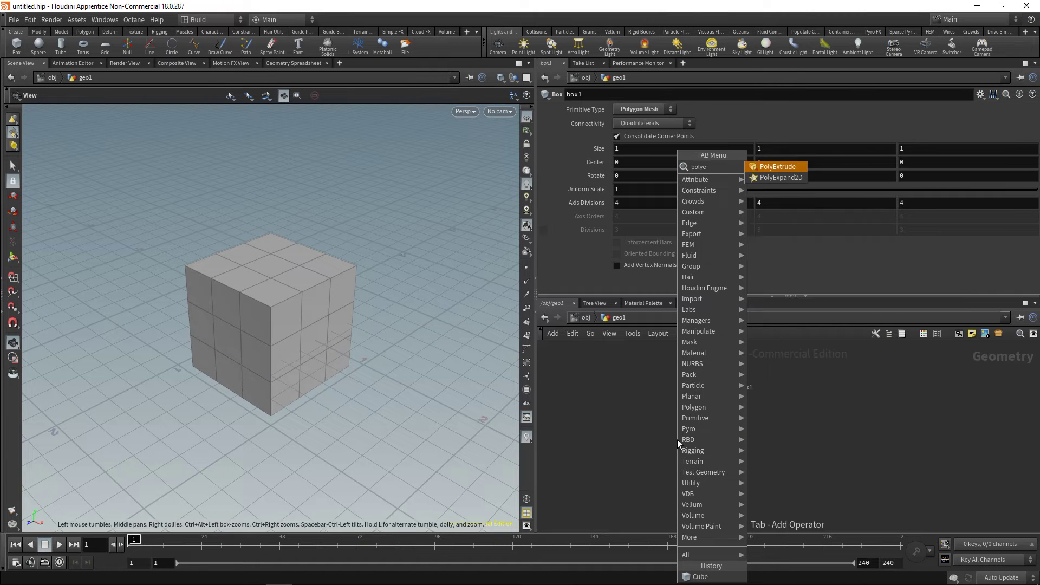
key("Return")
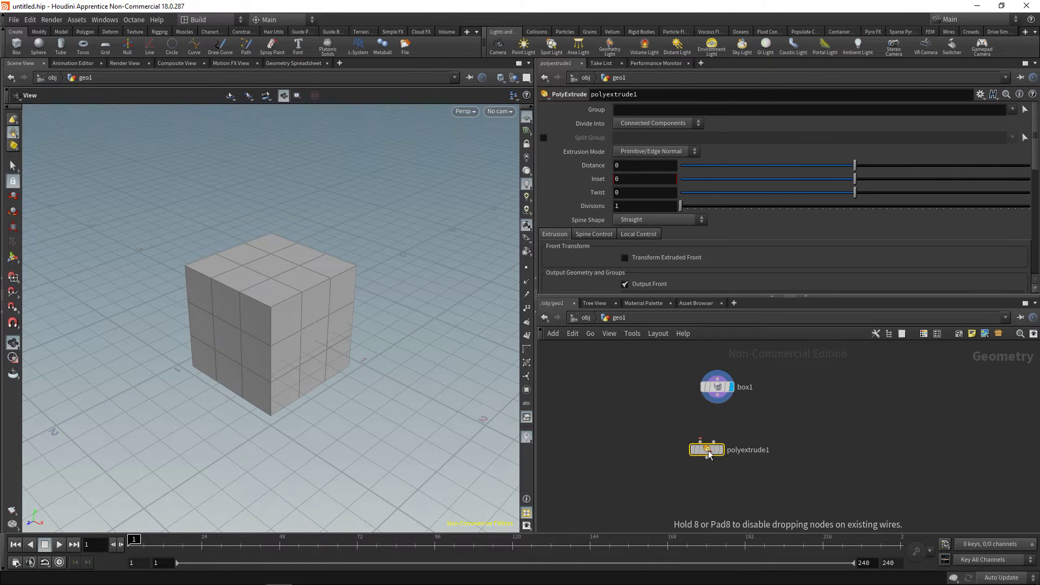
left_click(717, 455)
left_click(717, 395)
left_click(717, 450)
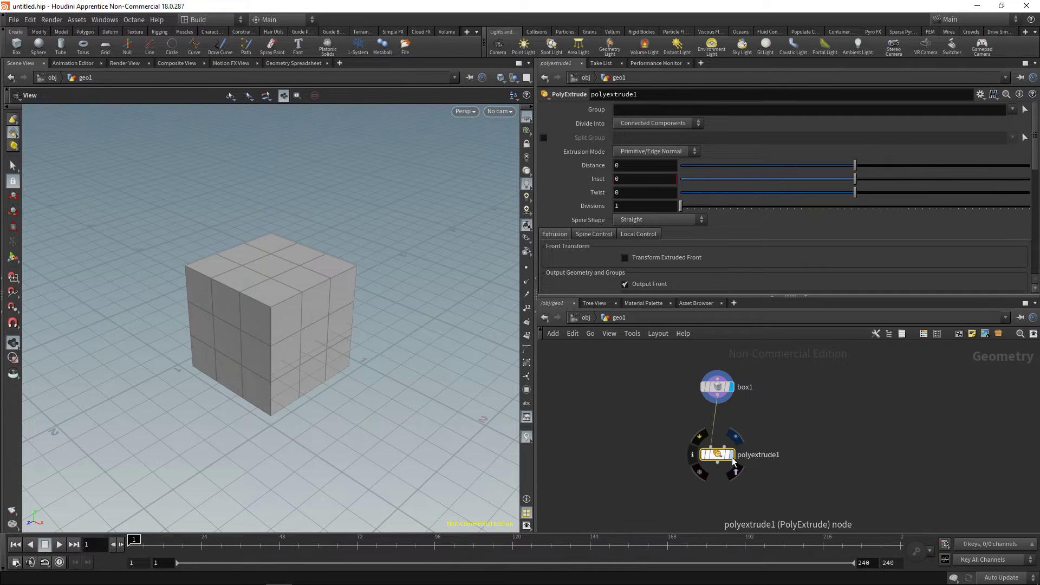
left_click_drag(856, 165, 901, 171)
double_click(644, 166)
type("0.267")
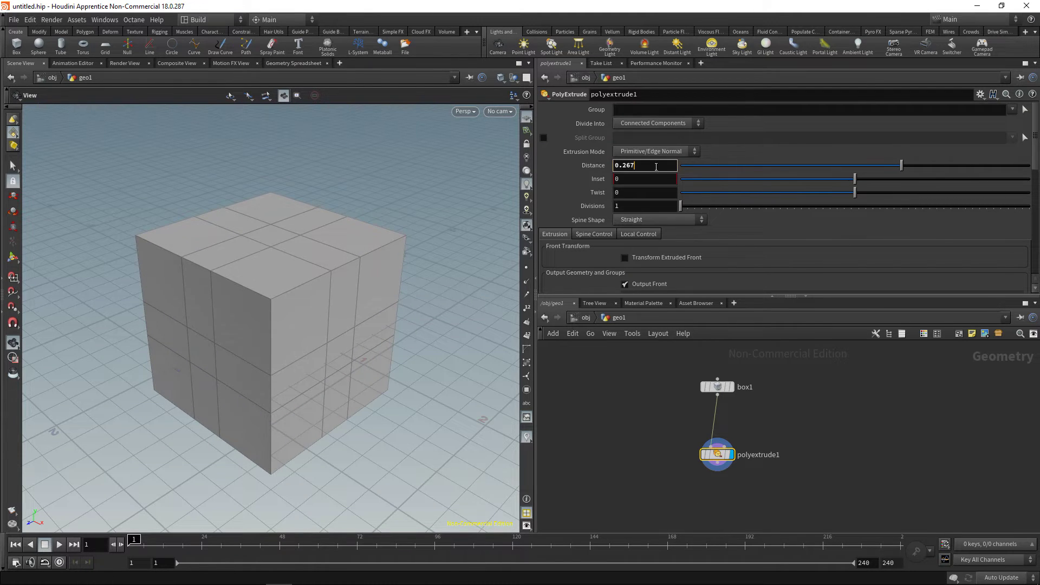
key("Return")
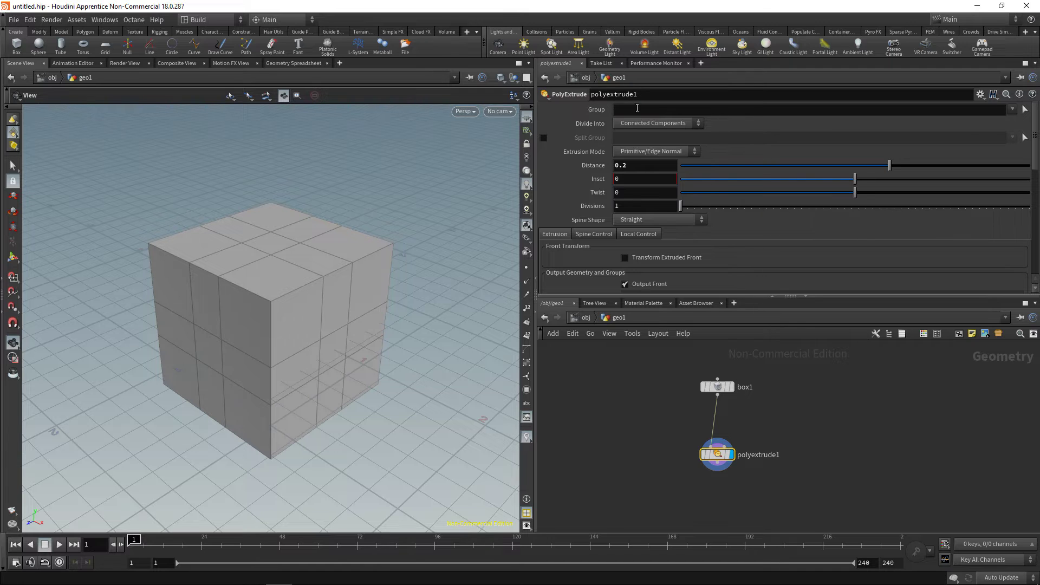
Test extruding only faces 0, 1 and 6 through the Group field
left_click(639, 109)
type("0")
left_click(619, 353)
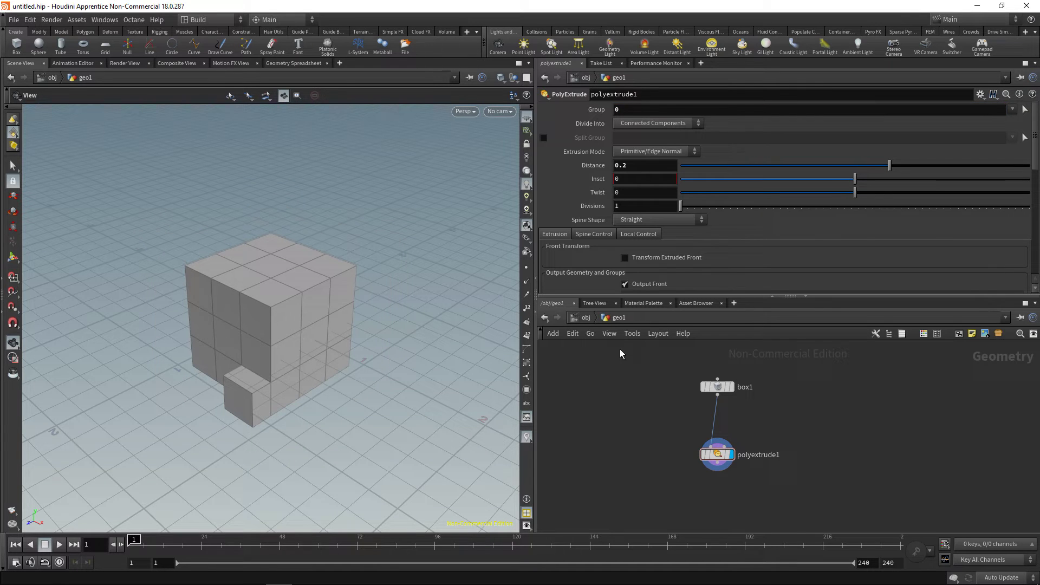
left_click(641, 110)
type("1")
key("Return")
left_click(643, 111)
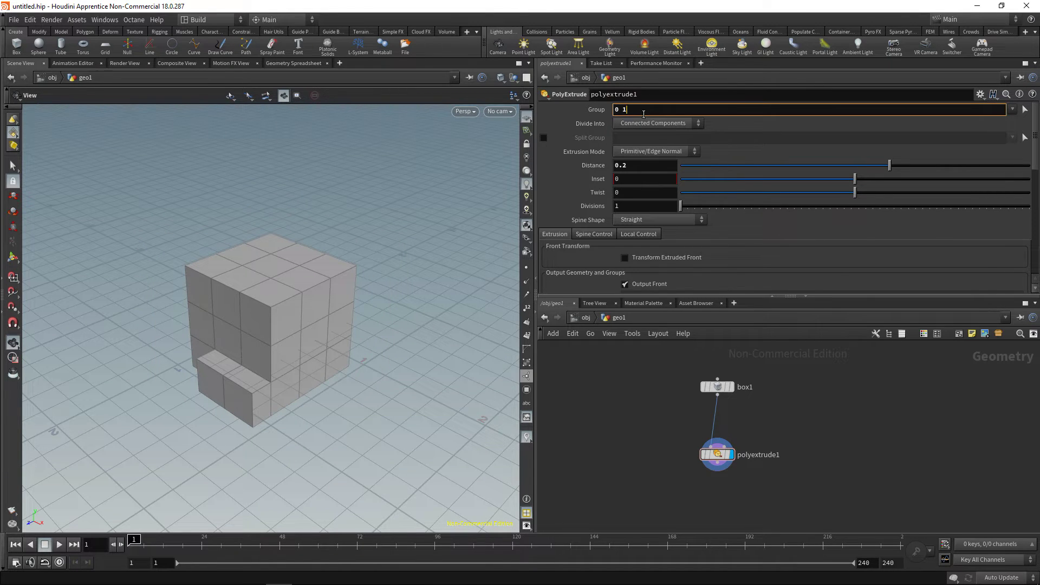
type("6")
key("Return")
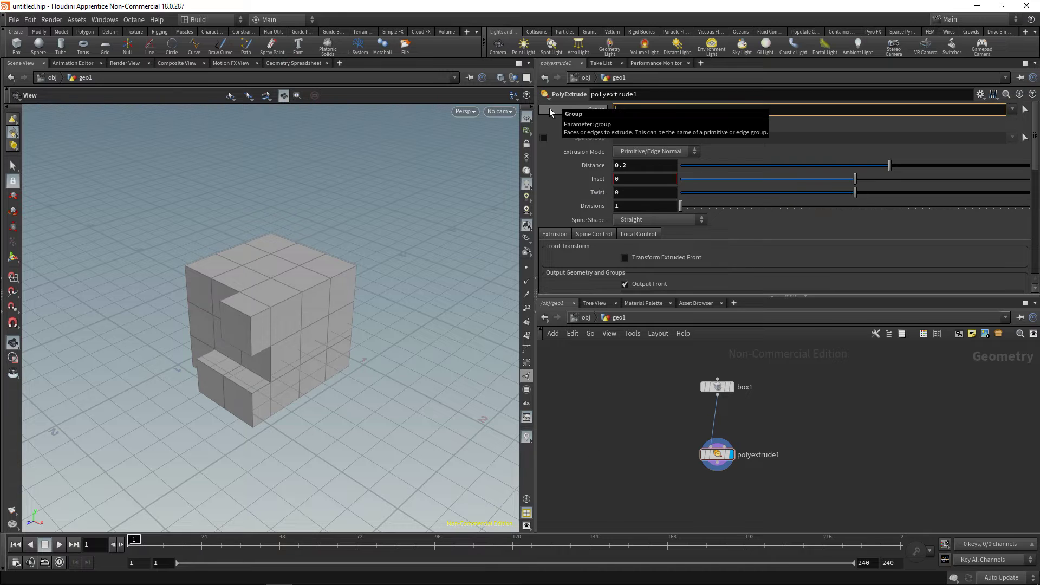
Clear the Group field so every face of the box extrudes
left_click(617, 110)
key("ctrl+a")
key("BackSpace")
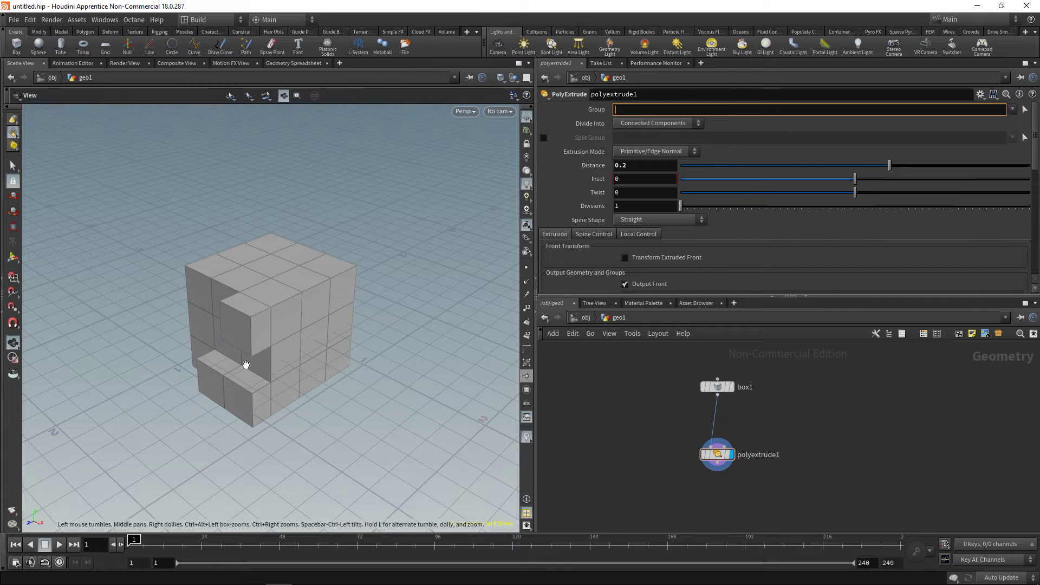
key("Return")
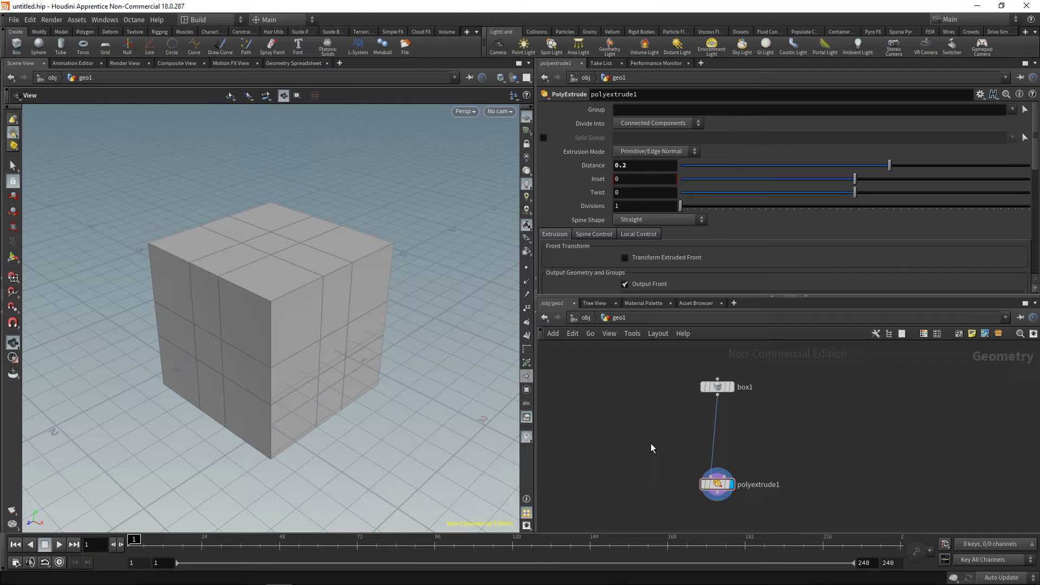
Insert an Attribute Randomize before polyextrude1 creating a one-dimensional primitive attribute named 'active'
key("Tab")
type("att")
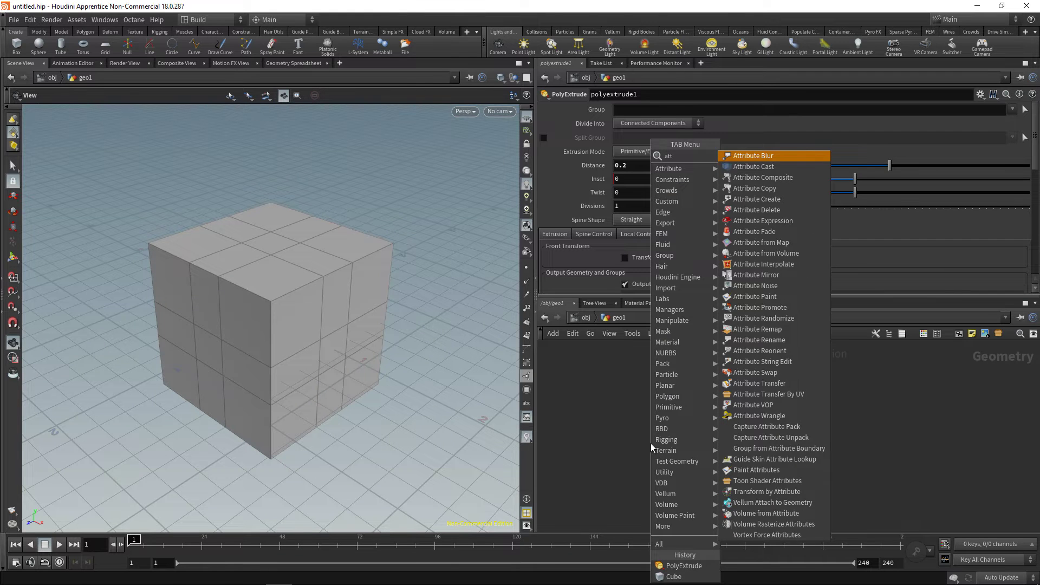
type("rand")
key("Return")
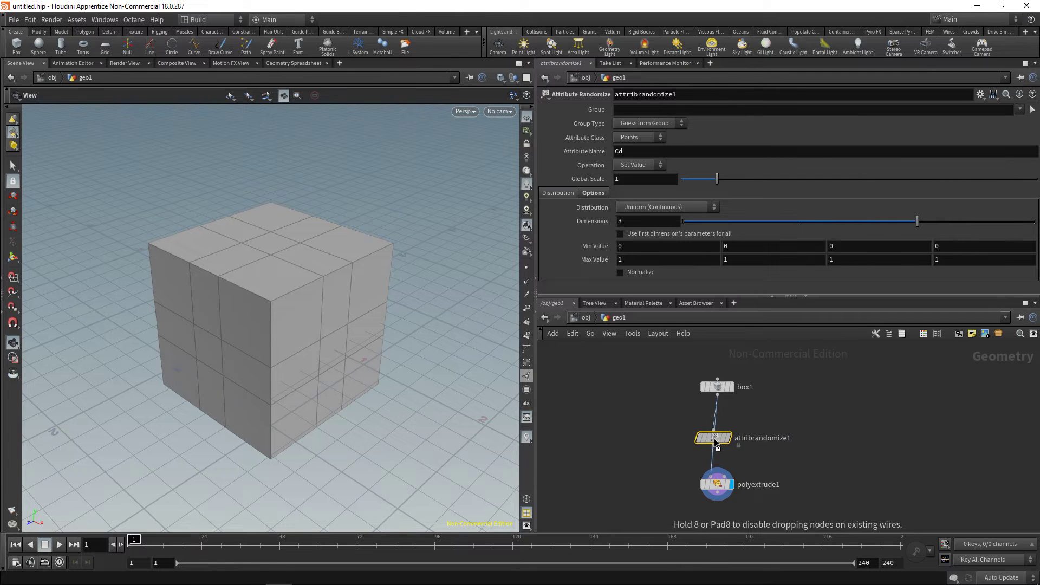
left_click(720, 433)
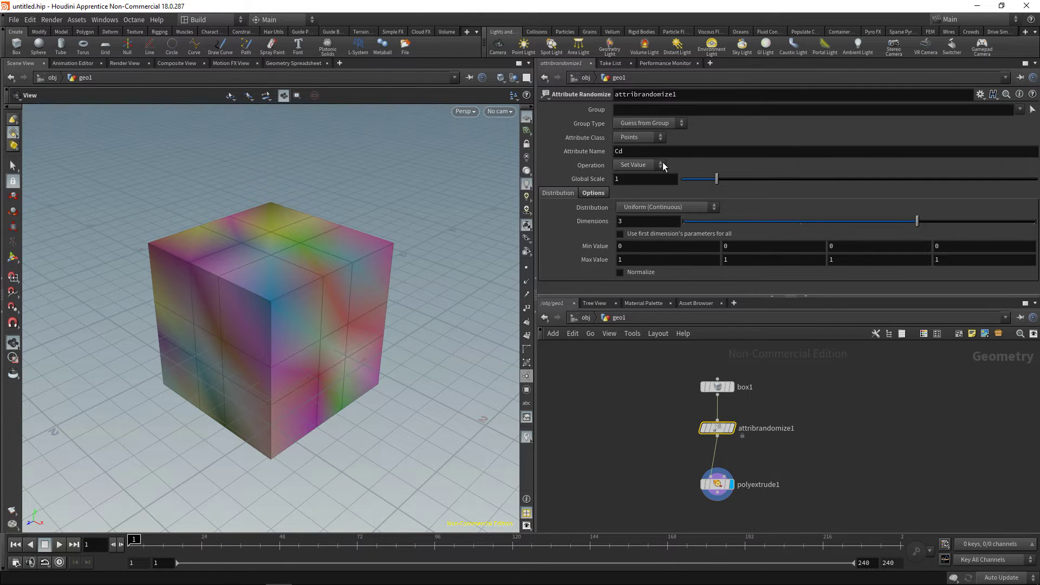
left_click(650, 139)
left_click(631, 159)
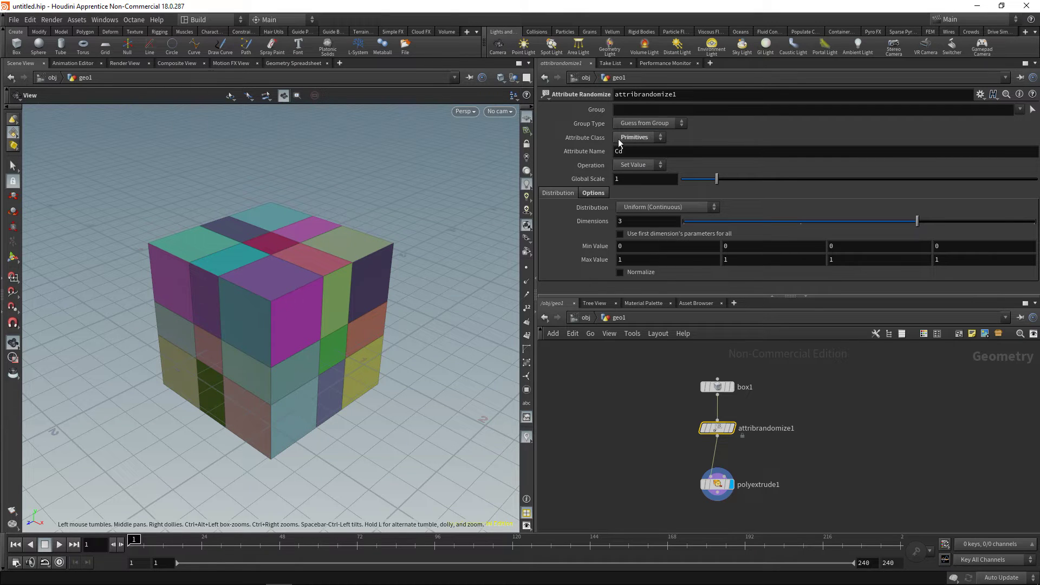
left_click(641, 153)
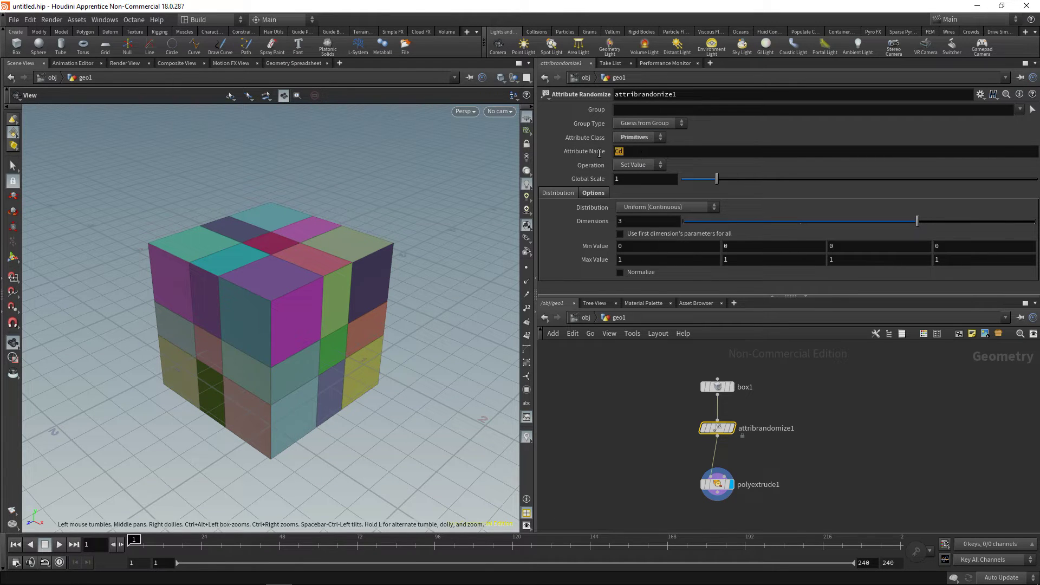
left_click(641, 222)
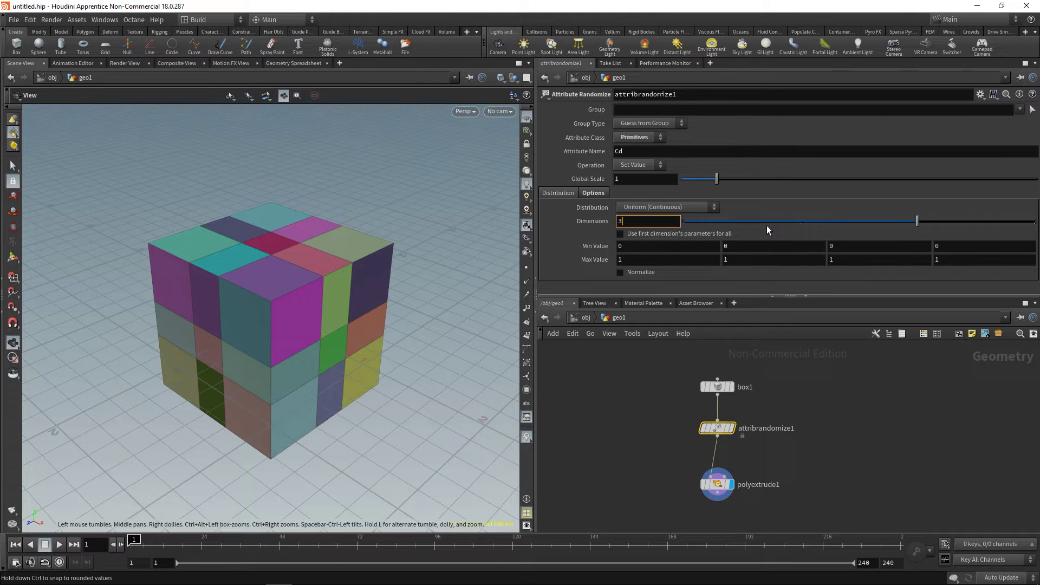
left_click_drag(807, 226, 717, 223)
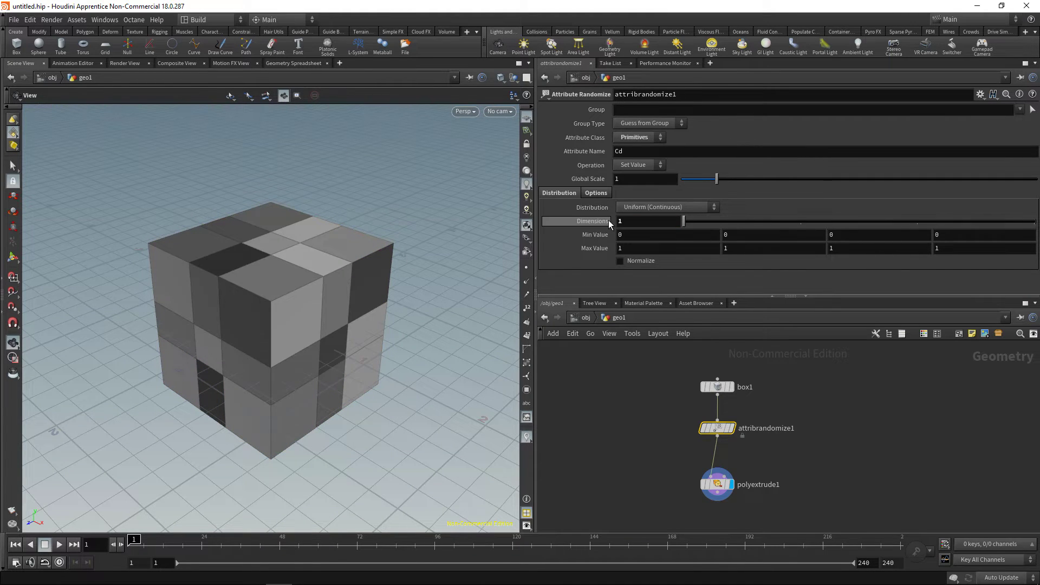
double_click(616, 151)
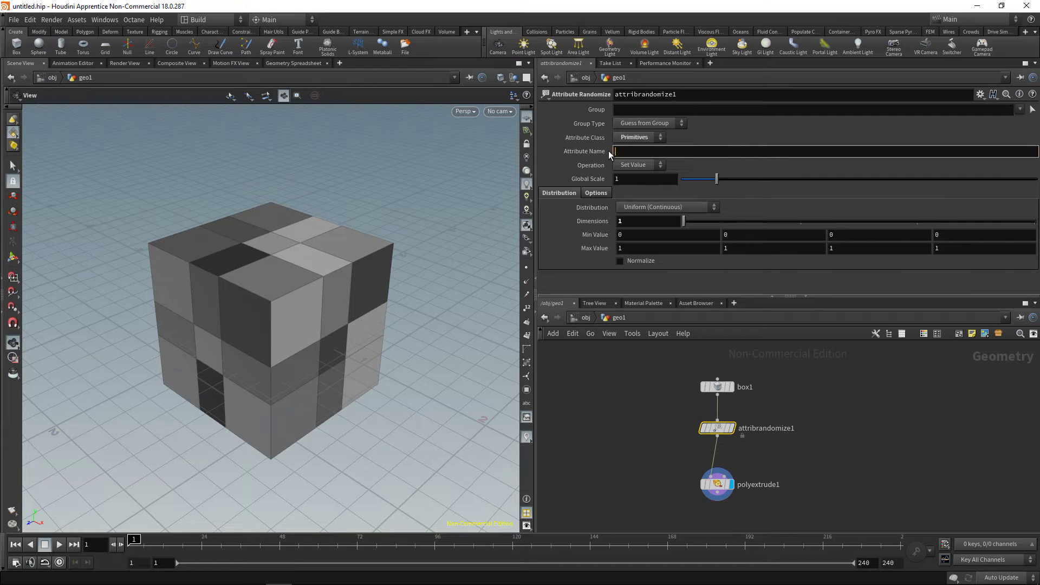
type("active")
key("Return")
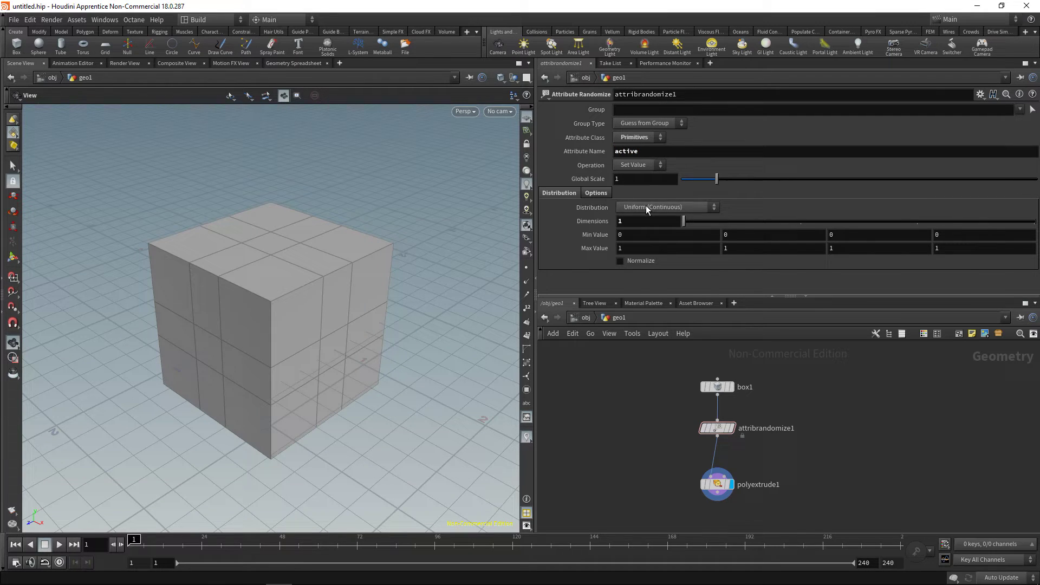
Use a Two Values distribution (0 and 1) with Probability of Value B 0.2
left_click(645, 206)
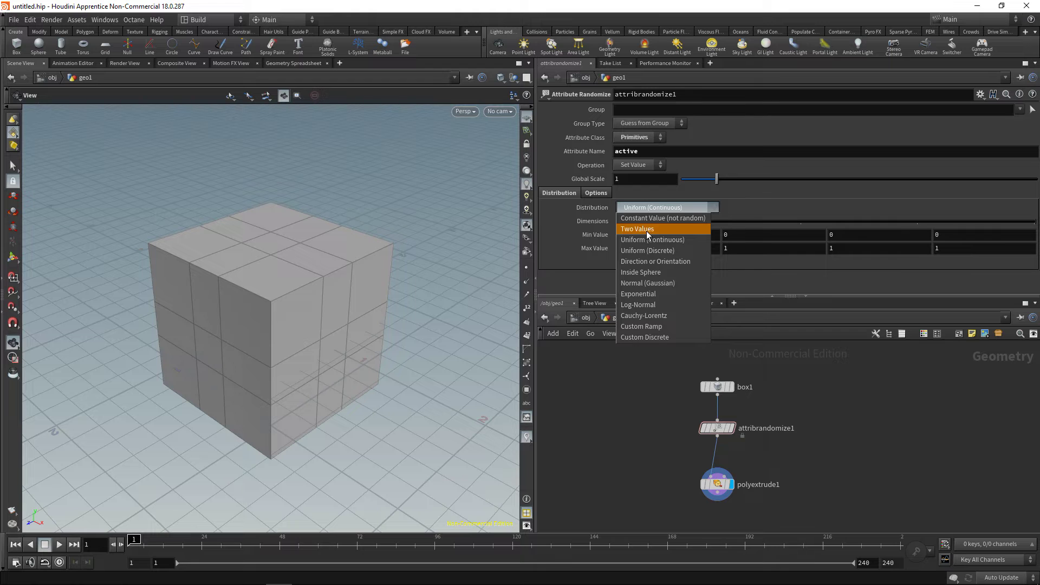
left_click(646, 229)
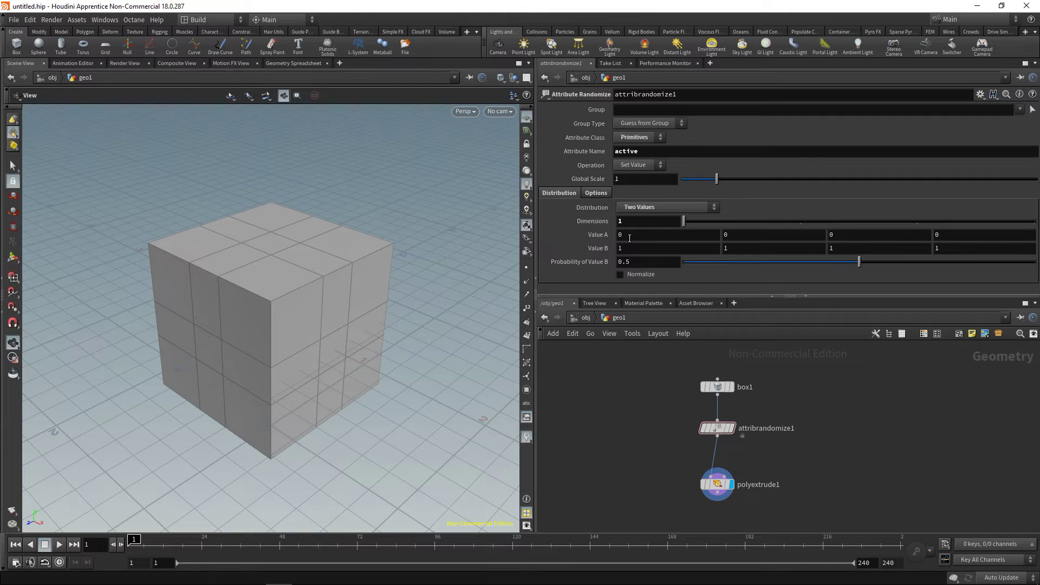
left_click(632, 260)
key("Return")
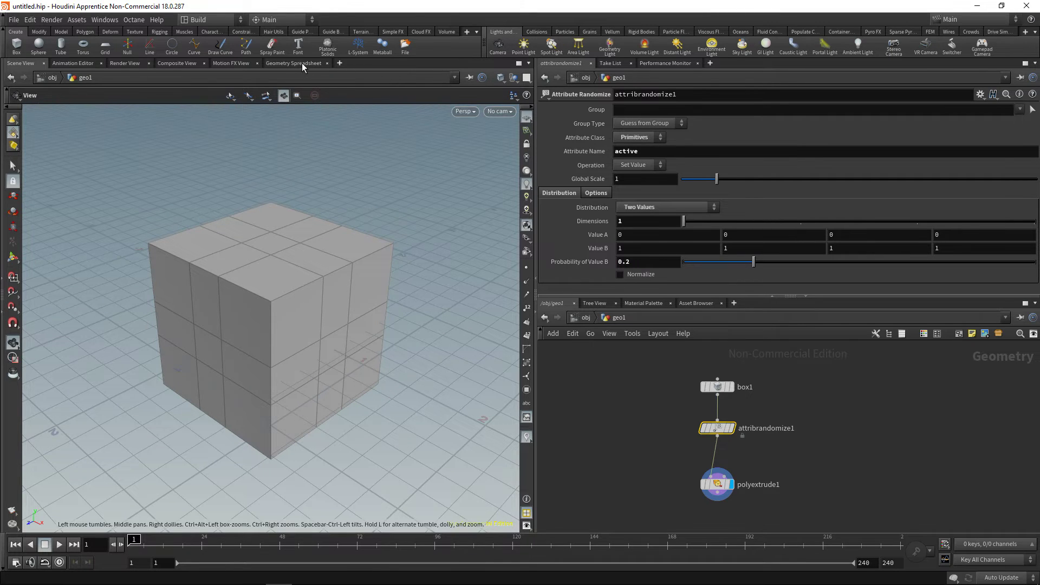
Inspect primitives sorted by 'active' in the Geometry Spreadsheet, then return to Scene View
left_click(301, 63)
left_click(103, 95)
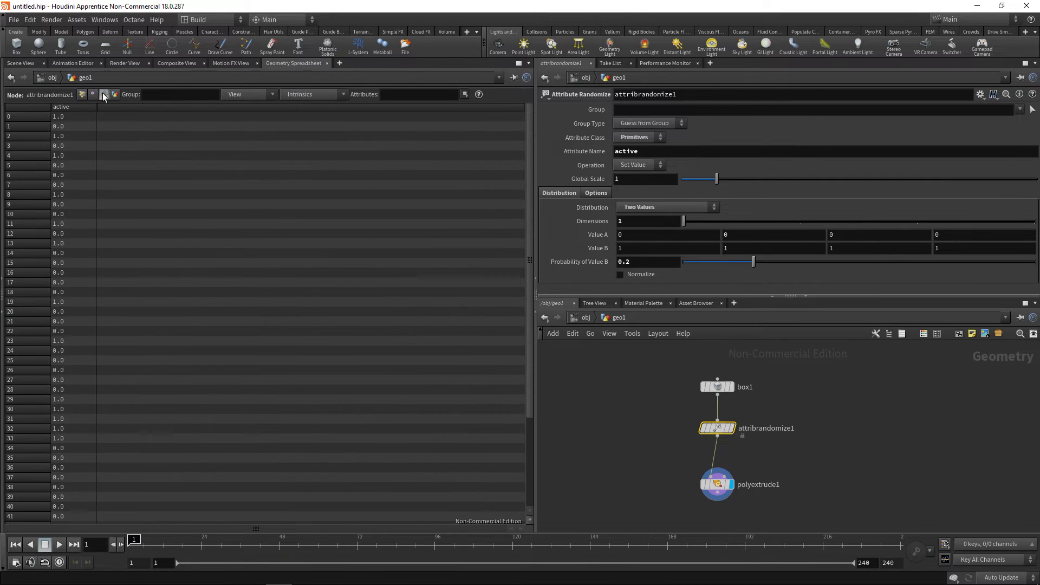
left_click(83, 106)
scroll(77, 464, "down", 5)
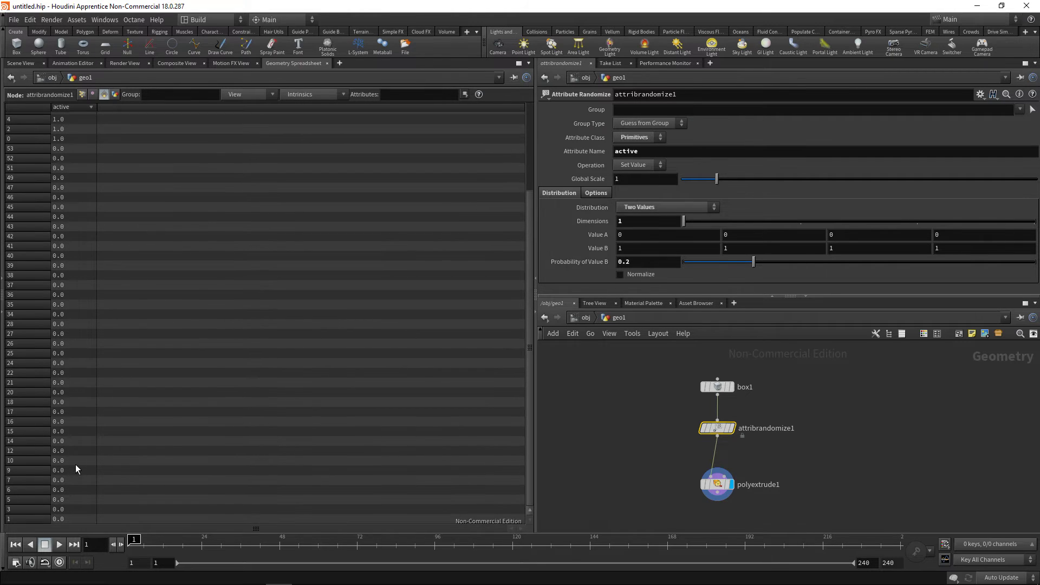
left_click(20, 63)
left_click(715, 484)
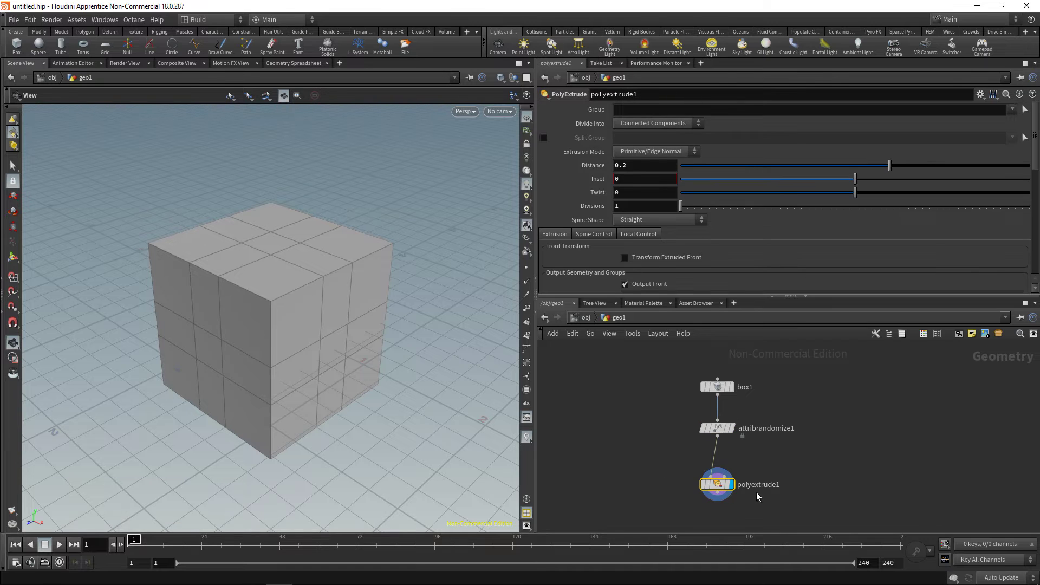
left_click(620, 108)
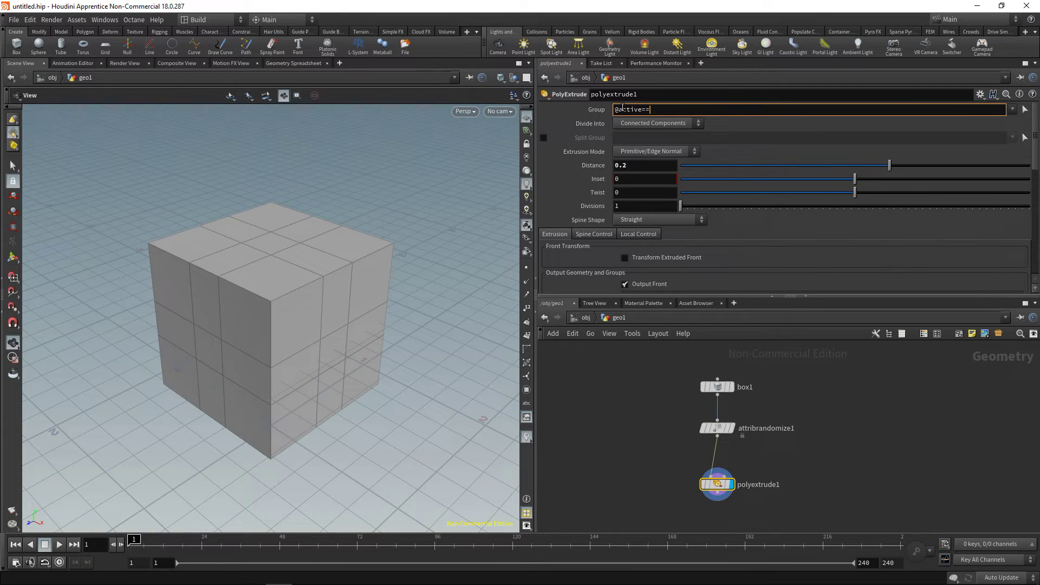
key("Return")
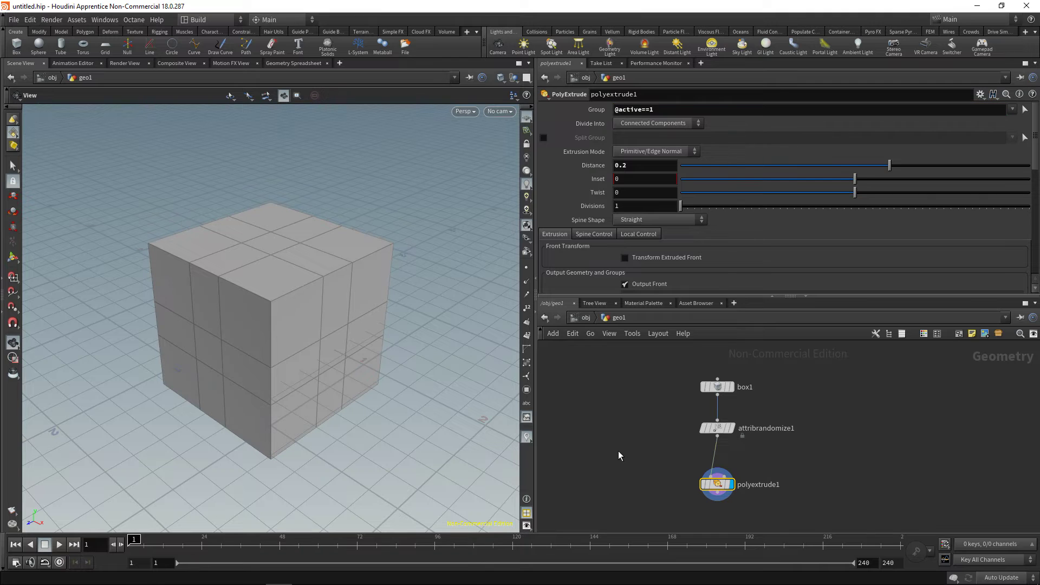
mouse_move(229, 333)
left_mouse_down()
mouse_move(315, 304)
mouse_move(262, 327)
mouse_move(238, 319)
left_mouse_up()
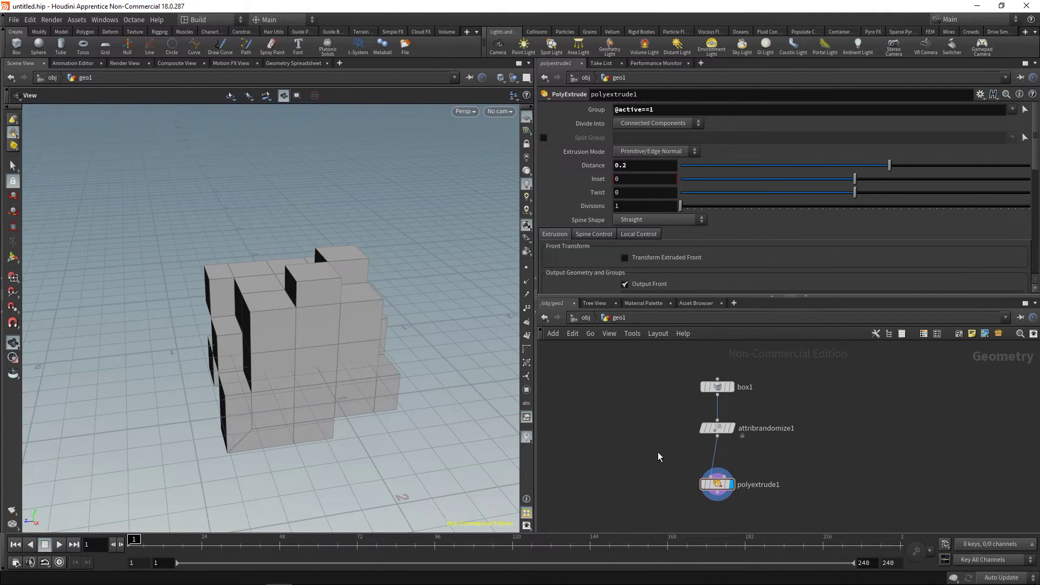
Set Divide Into to Individual Elements, hide the grid and home the view
left_click(702, 485)
left_click(702, 485)
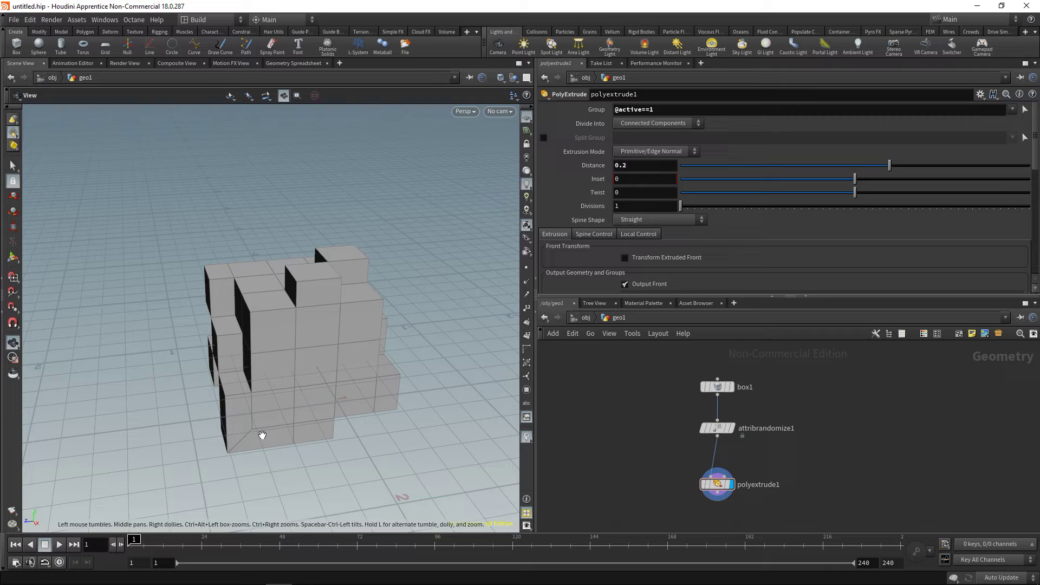
left_click(526, 117)
scroll(260, 418, "up", 5)
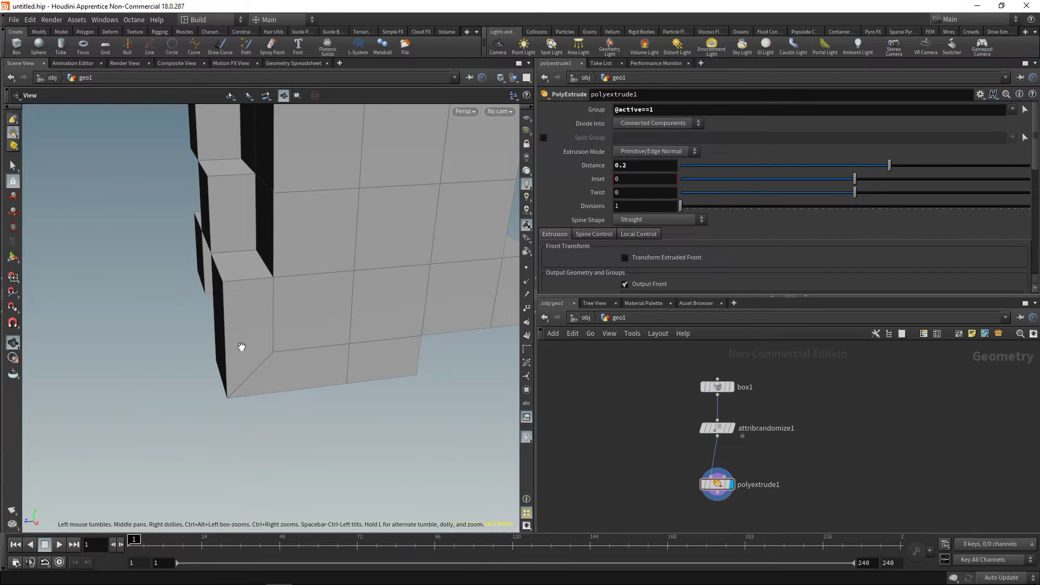
left_click(657, 124)
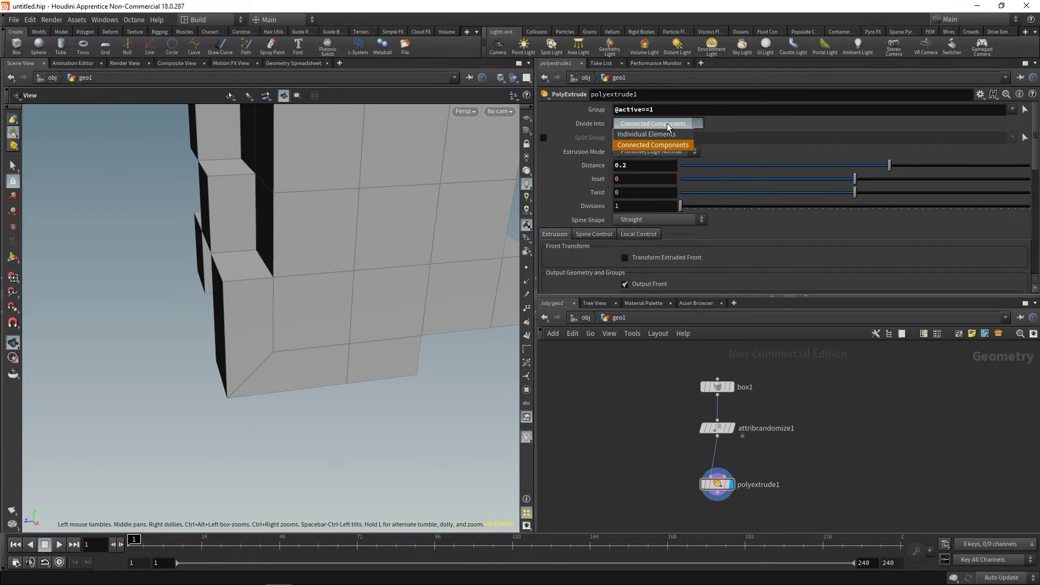
left_click(634, 135)
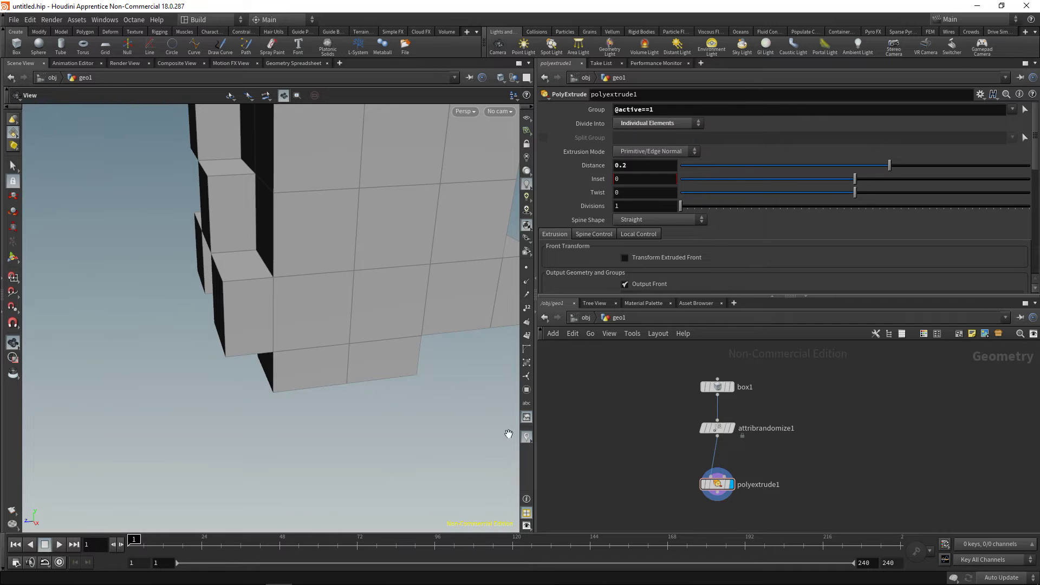
key("h")
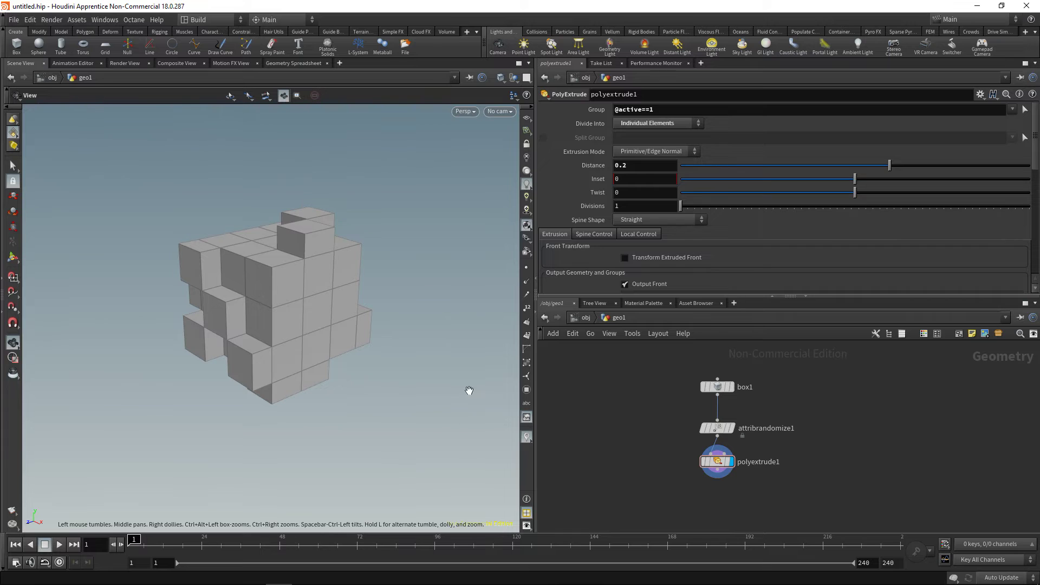
Enable zscale as the Distance Scale under polyextrude1's Local Control
left_click(637, 234)
left_click_drag(668, 296, 666, 358)
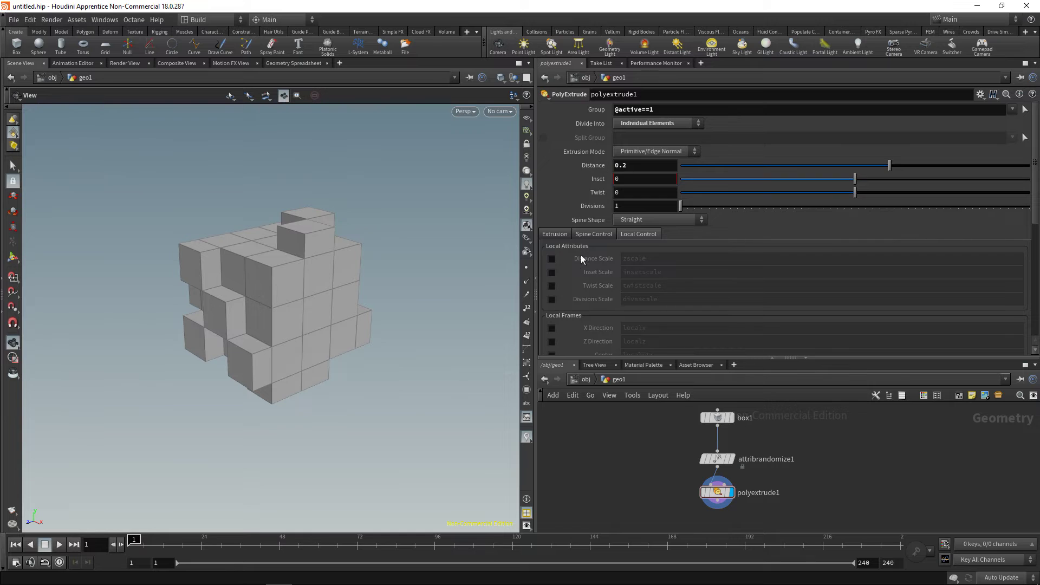
left_click(552, 258)
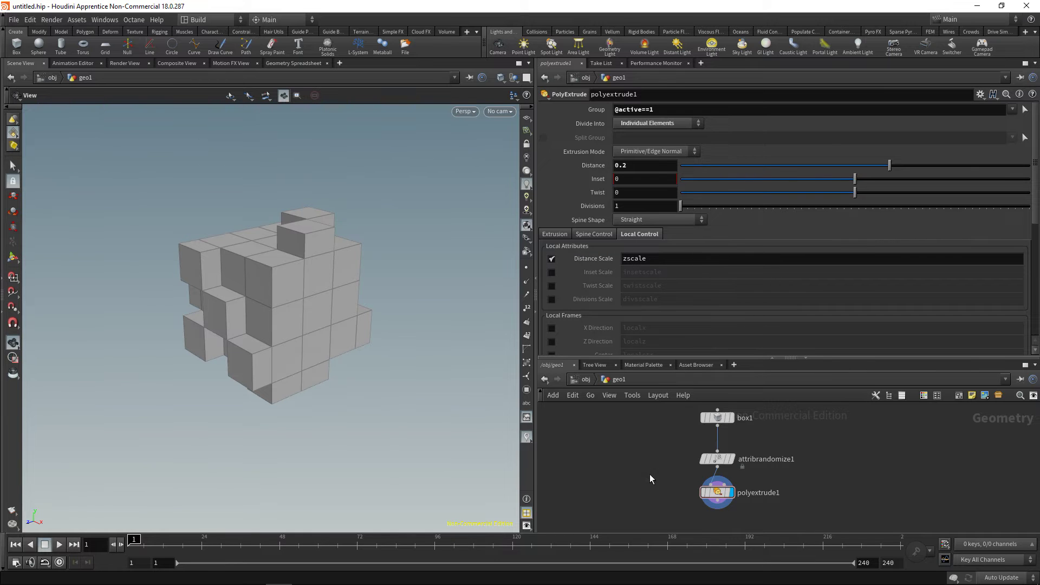
left_click_drag(701, 357, 707, 280)
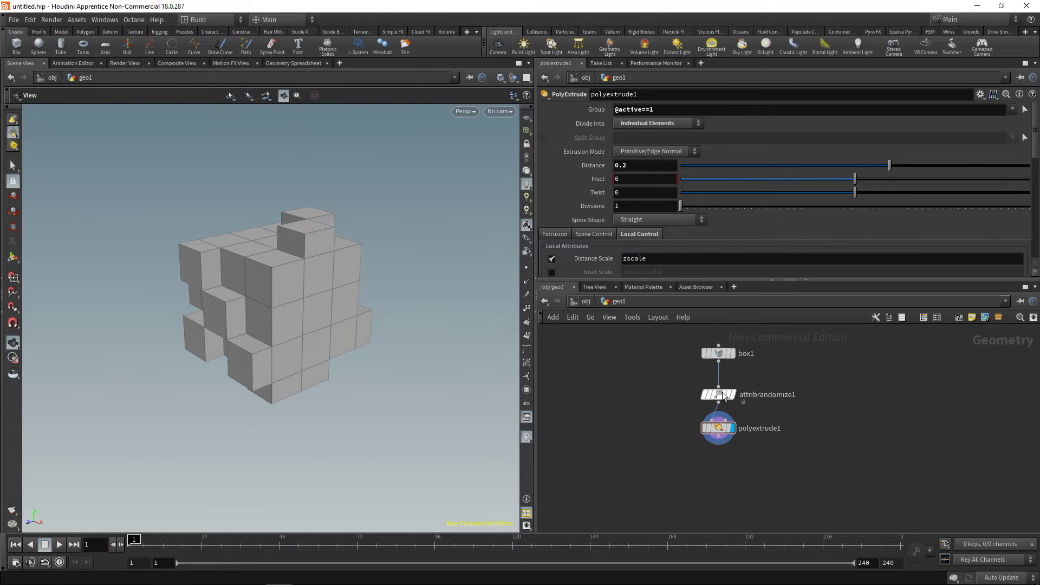
left_click_drag(687, 466, 692, 424)
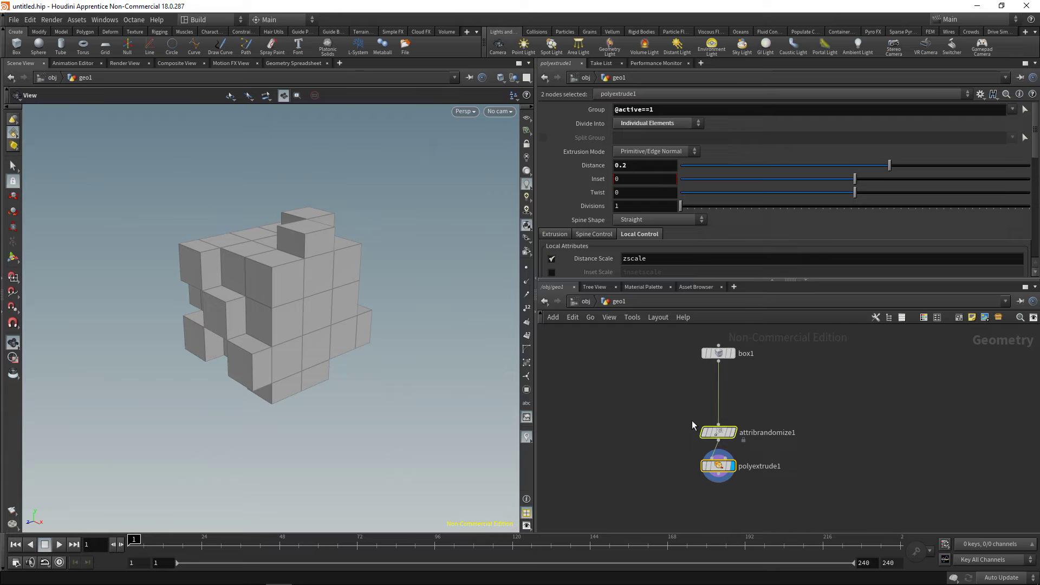
left_click(692, 425)
Add attribrandomize2 before attribrandomize1 creating a one-dimensional primitive attribute 'zscale'
key("Tab")
type("att")
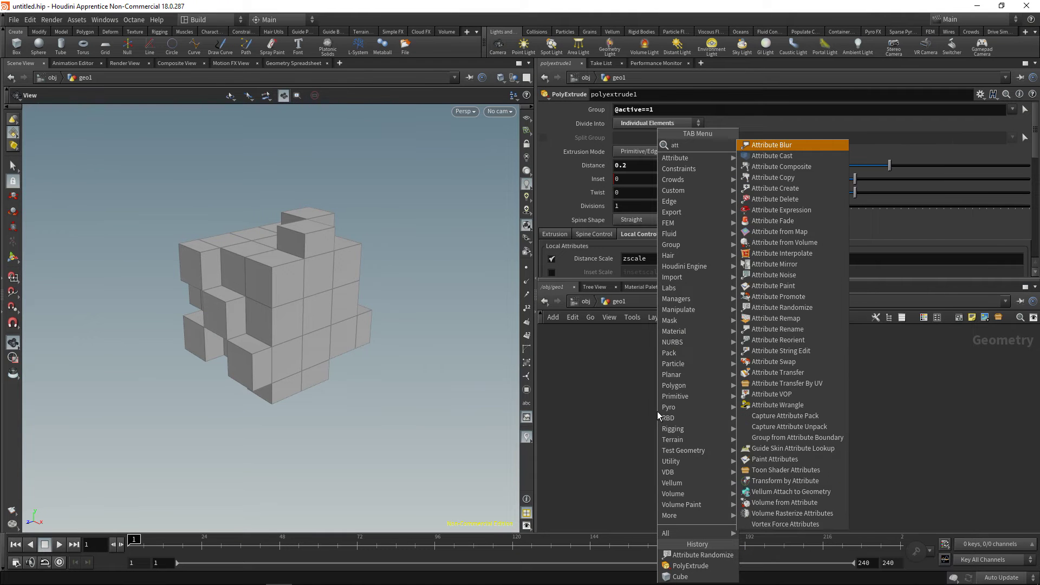
type(" ran")
key("Return")
left_click(716, 398)
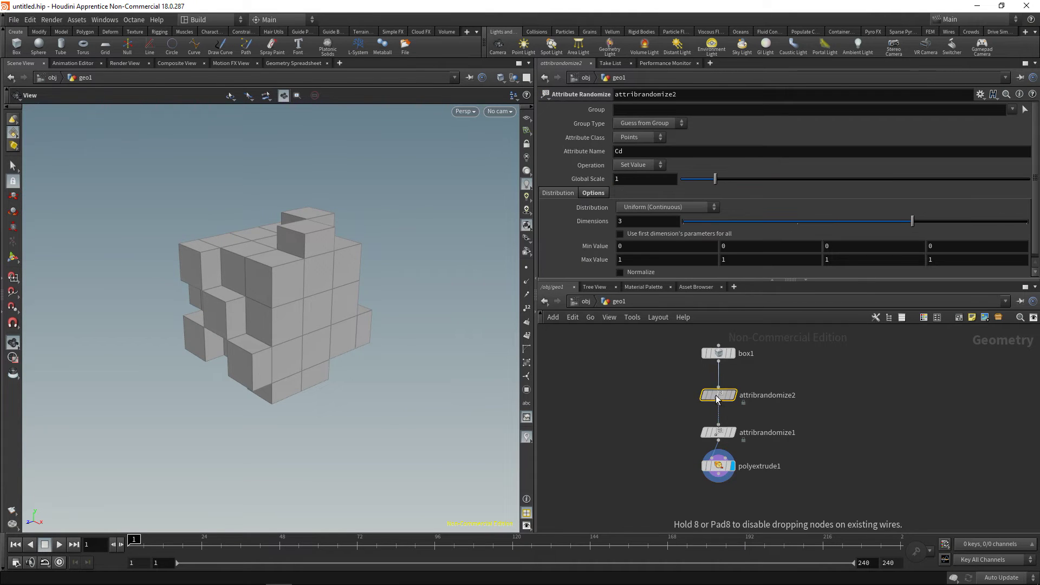
left_click(651, 152)
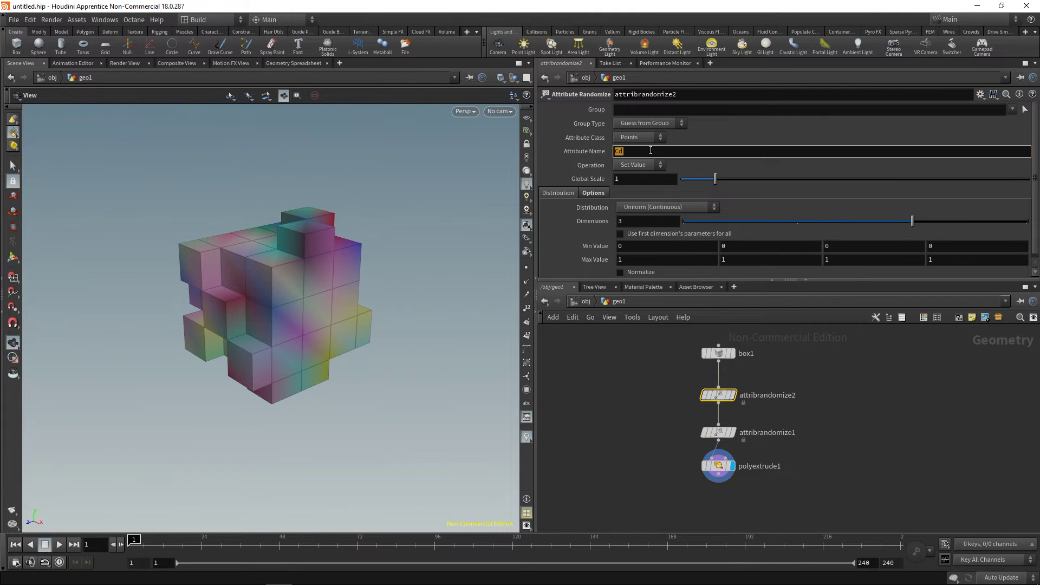
type("zscale")
left_click(629, 220)
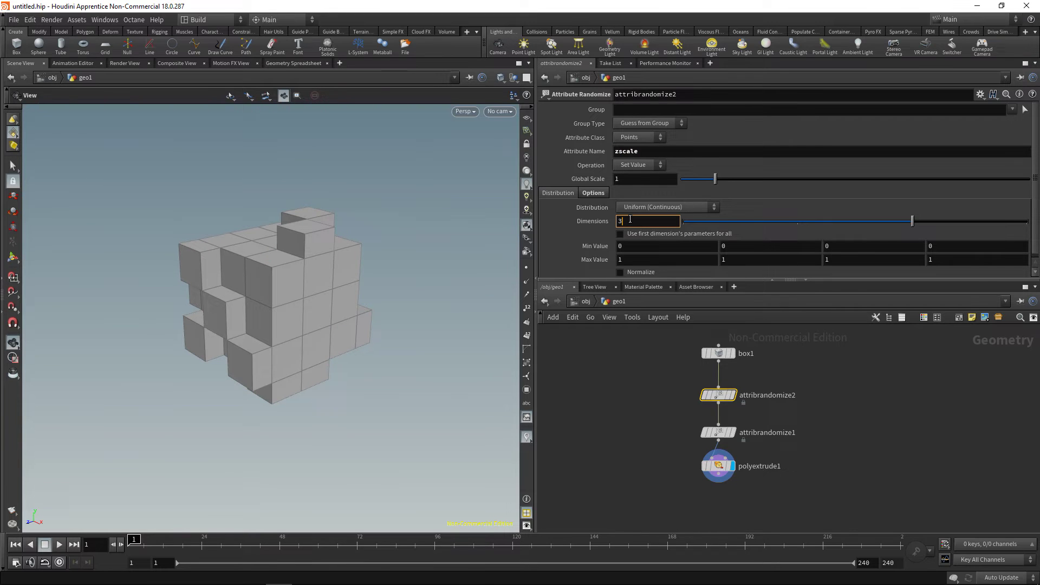
type("1")
key("Return")
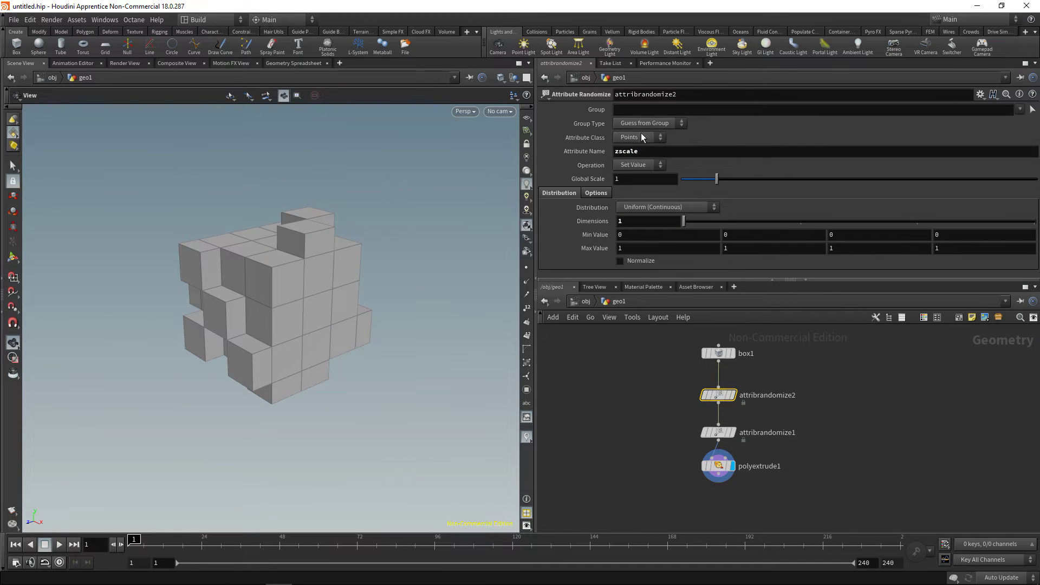
left_click(641, 137)
left_click(636, 156)
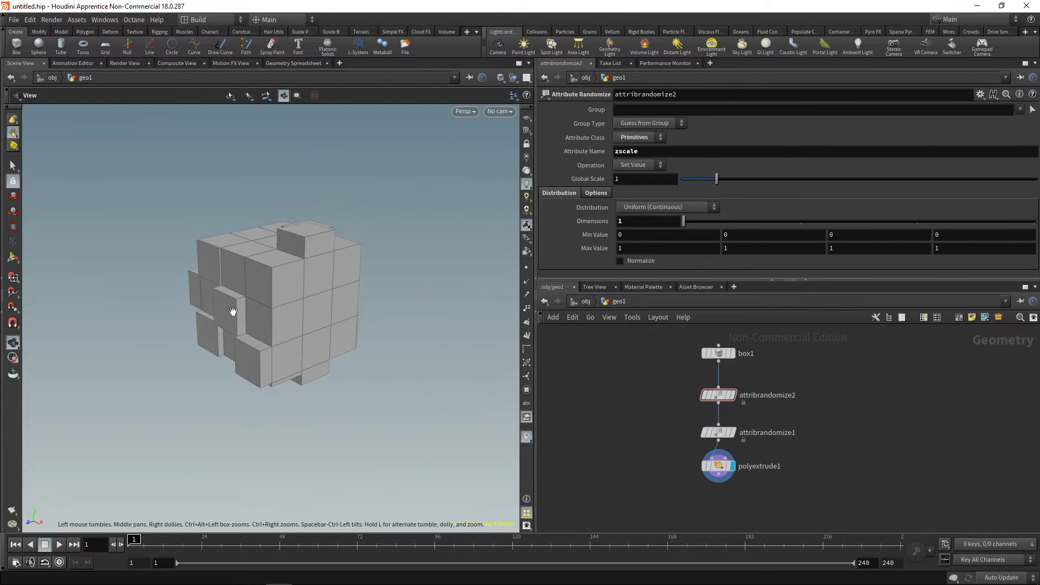
Try longer extrusions, then set polyextrude1's Distance to .4
left_click_drag(232, 311, 282, 303)
left_click_drag(654, 447, 742, 477)
left_click_drag(866, 165, 1029, 162)
left_click_drag(341, 421, 379, 412)
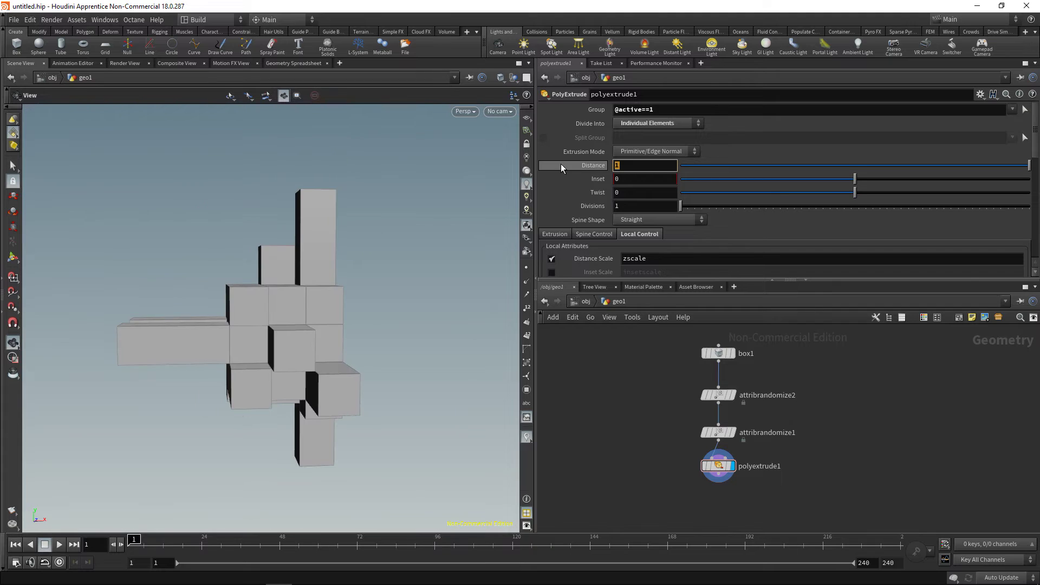
type("0.7")
key("Return")
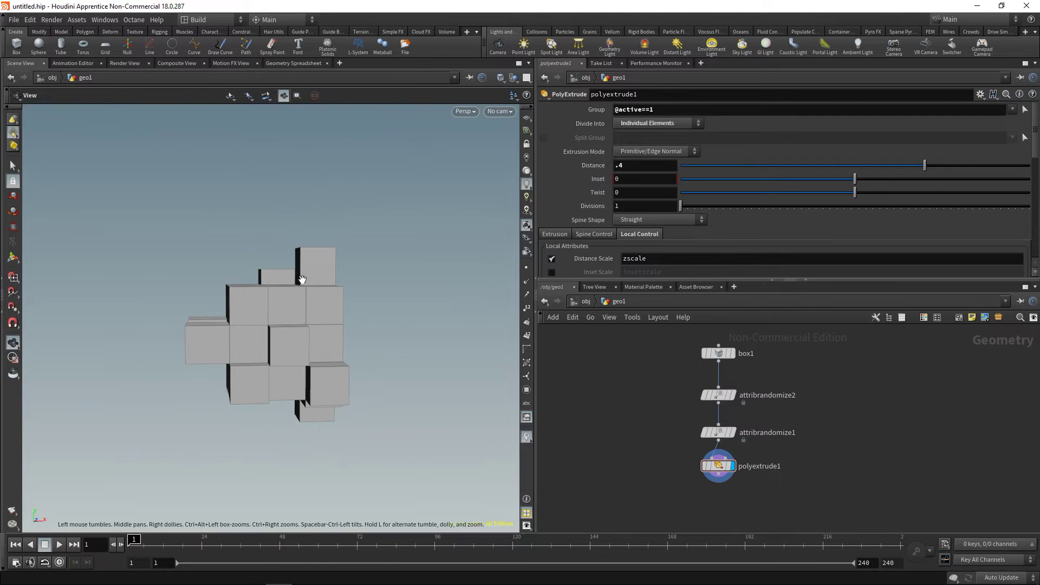
left_click_drag(339, 367, 379, 363)
Move attribrandomize2 lower and box-select both randomizers and polyextrude1
mouse_move(722, 397)
left_click_drag(723, 397, 723, 407)
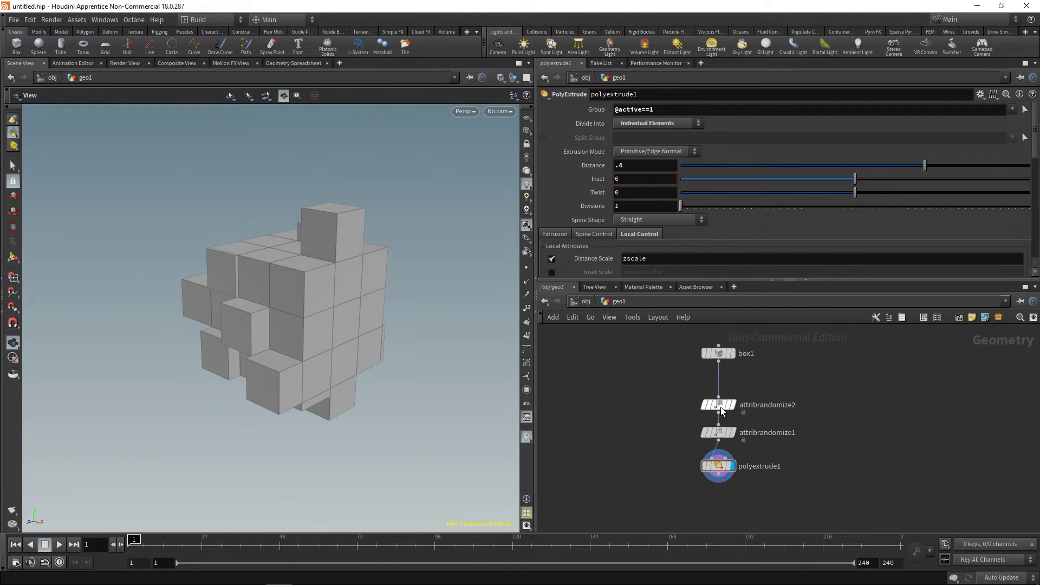
left_click_drag(638, 364, 771, 509)
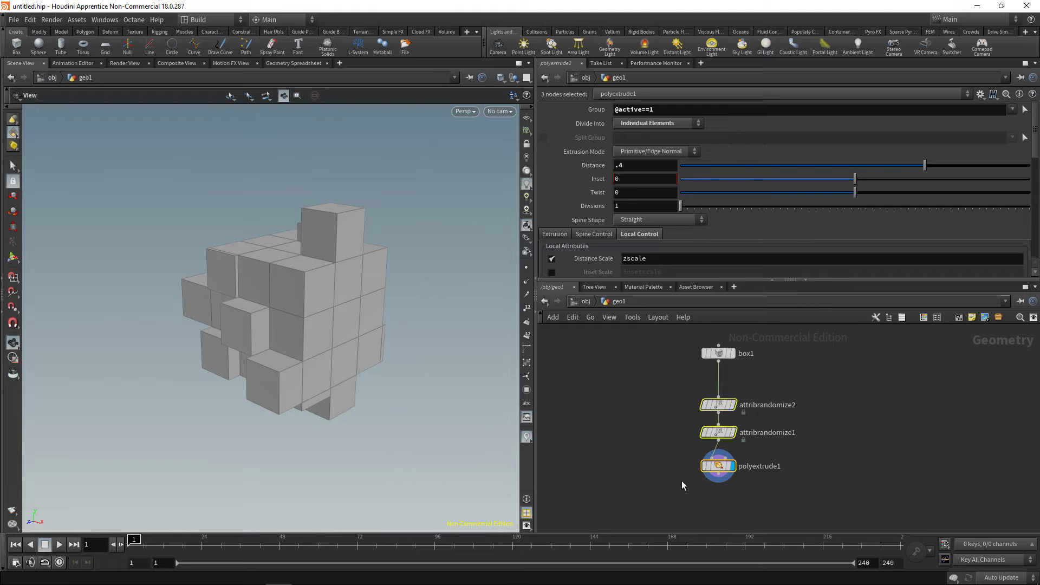
Duplicate the two randomizers and extrude, chain the copy after polyextrude1, and display it
key("ctrl+c")
middle_click_drag(800, 502, 790, 464)
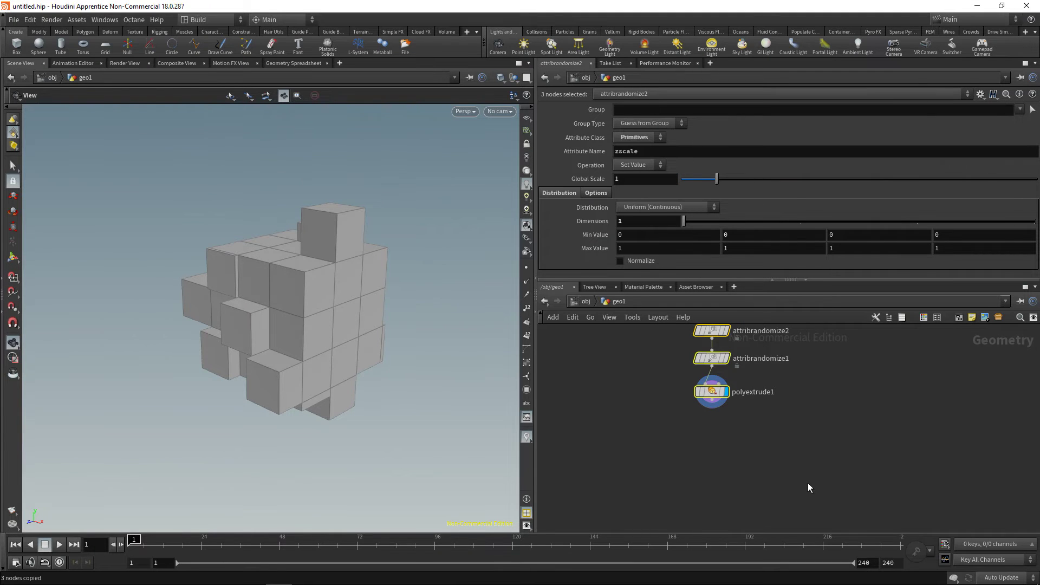
key("ctrl+v")
left_click_drag(800, 450, 774, 449)
left_click(701, 414)
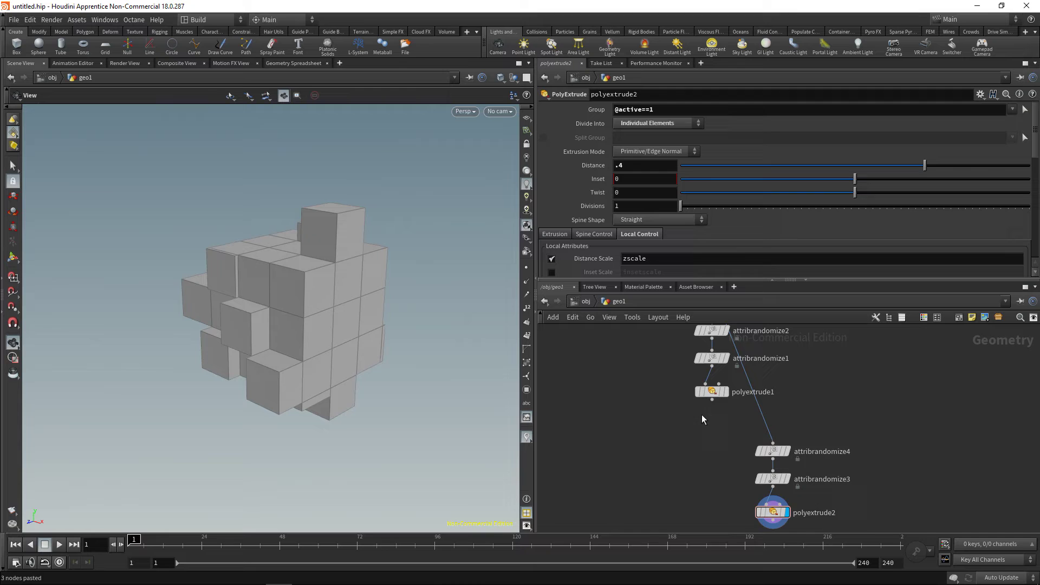
left_click_drag(711, 400, 762, 440)
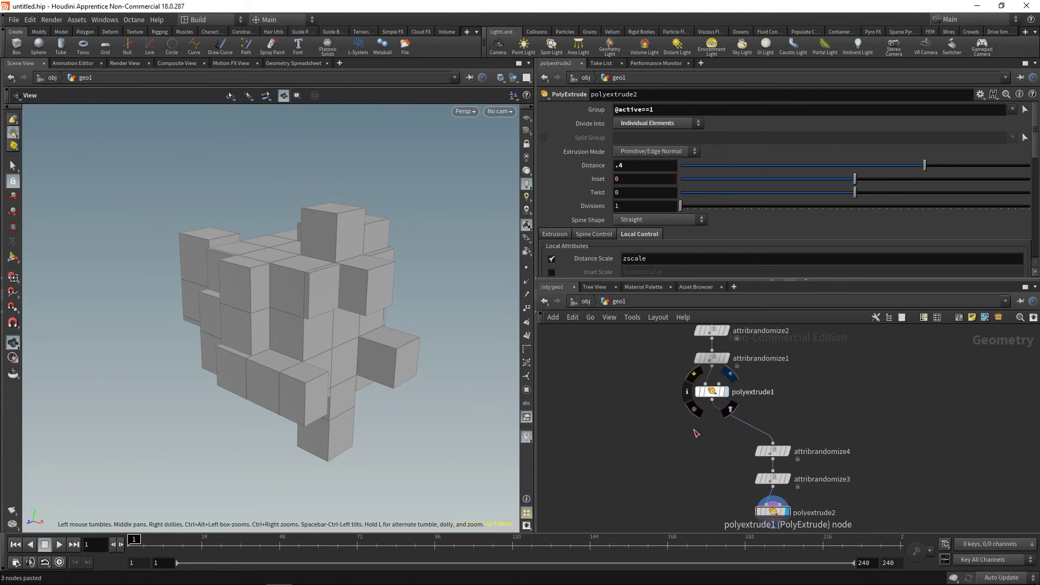
left_click(725, 382)
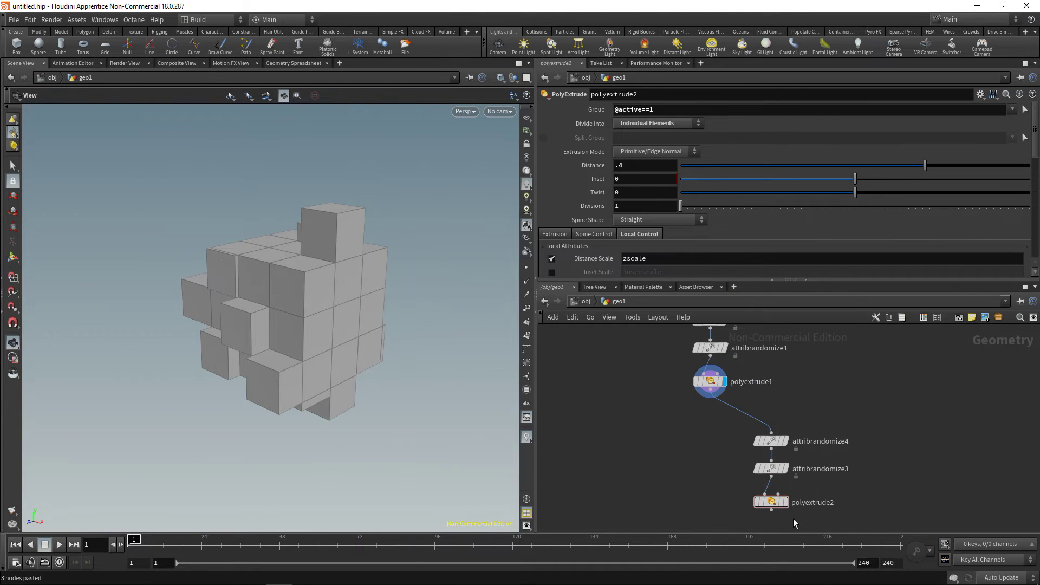
left_click(785, 502)
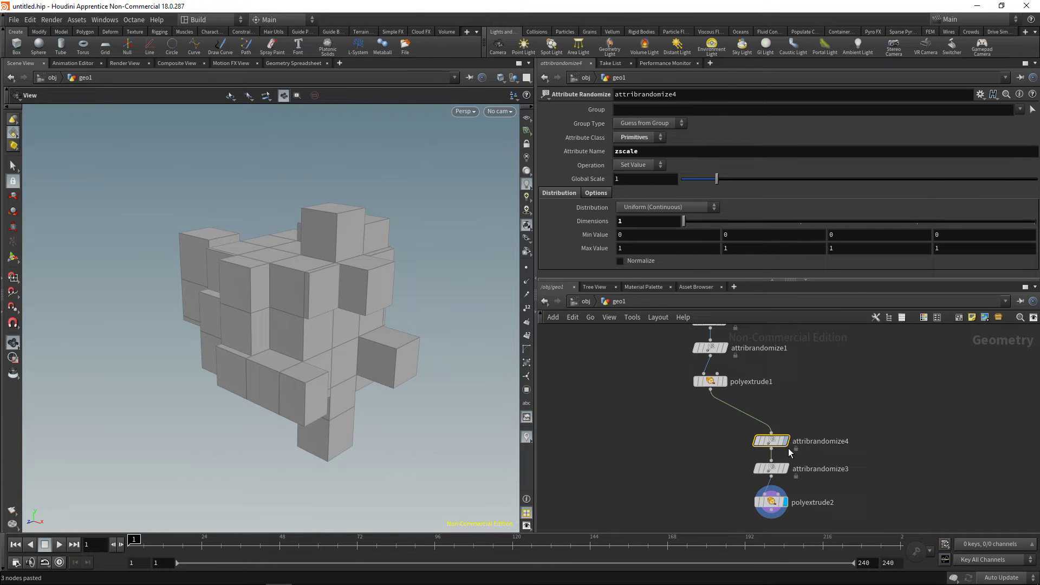
Change the copied randomizers' Global Seeds to 9330 and 7600
left_click(595, 193)
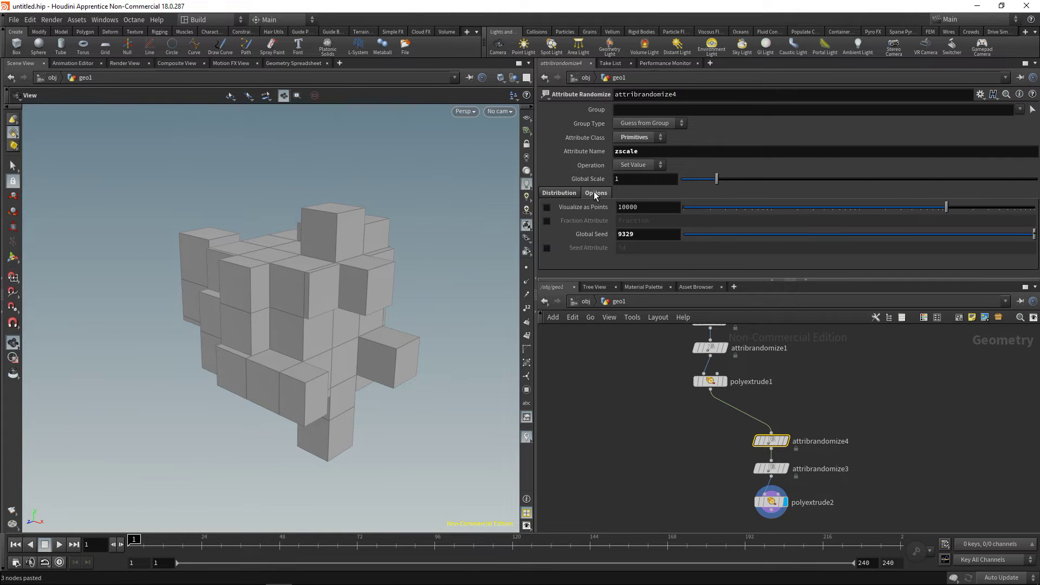
left_click(647, 236)
type(".3")
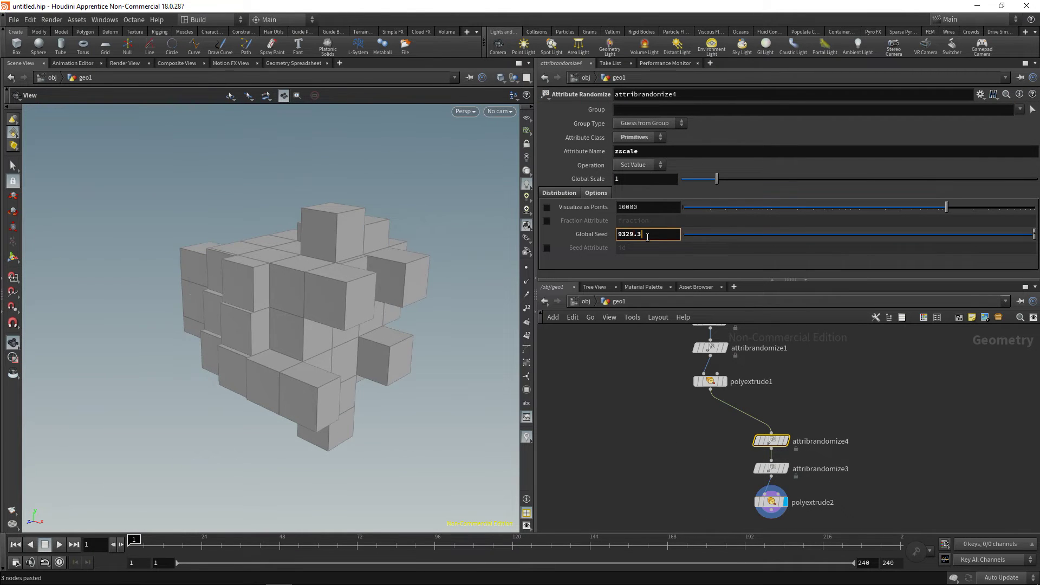
key("BackSpace")
key("BackSpace")
key("BackSpace")
key("BackSpace")
type("30")
key("Return")
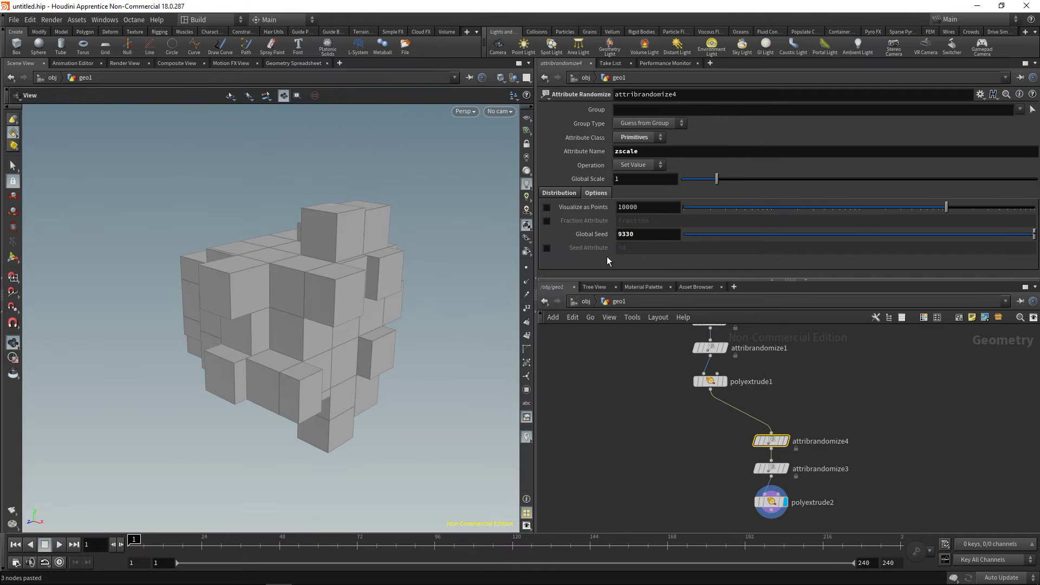
left_click(771, 469)
left_click(595, 193)
left_click(651, 234)
type("7")
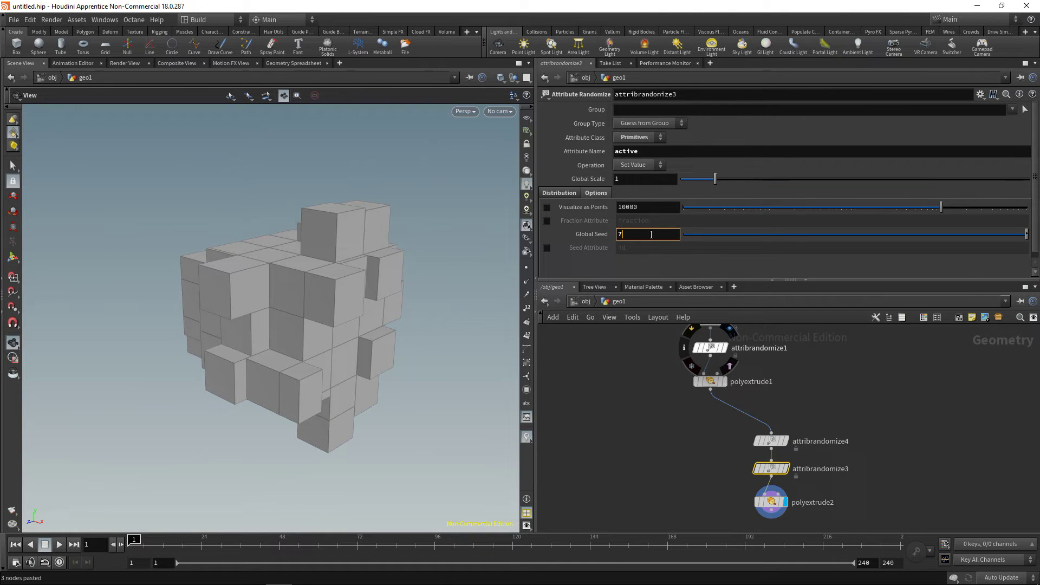
type("600")
key("Return")
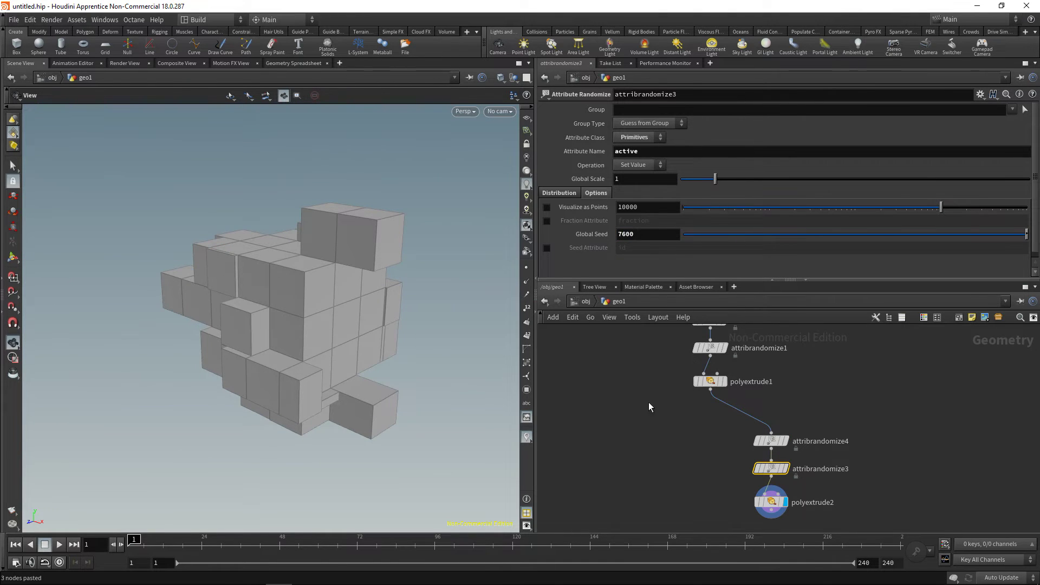
scroll(703, 448, "down", 5)
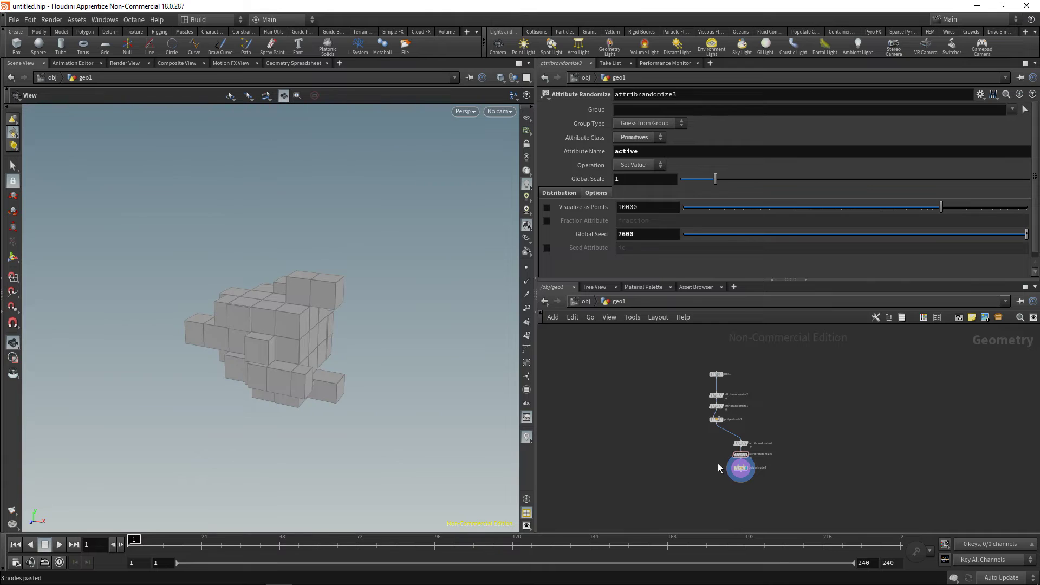
Delete attribrandomize3, attribrandomize4 and polyextrude2
left_click(741, 468)
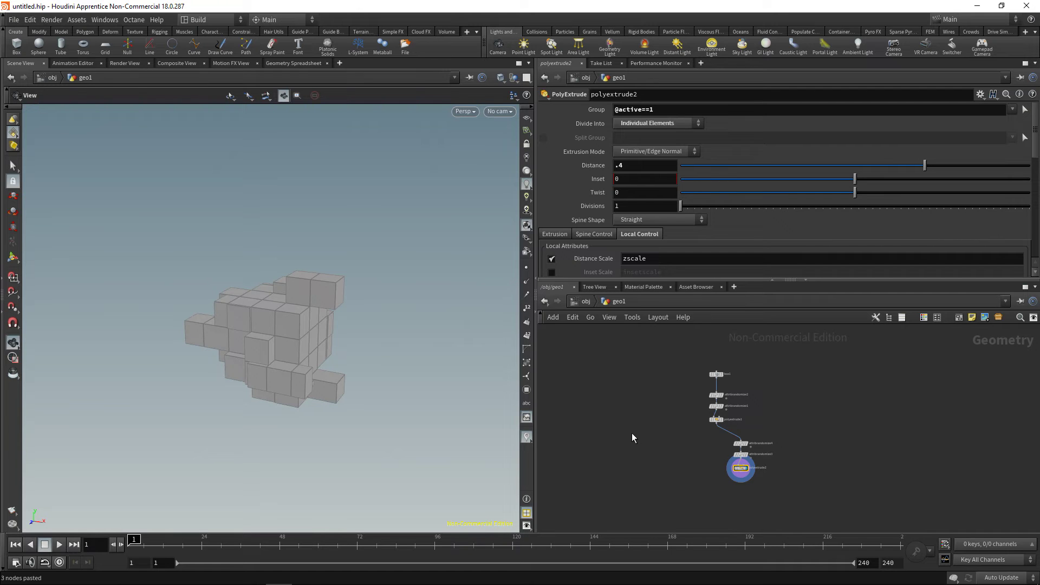
left_click_drag(686, 505, 775, 441)
key("Delete")
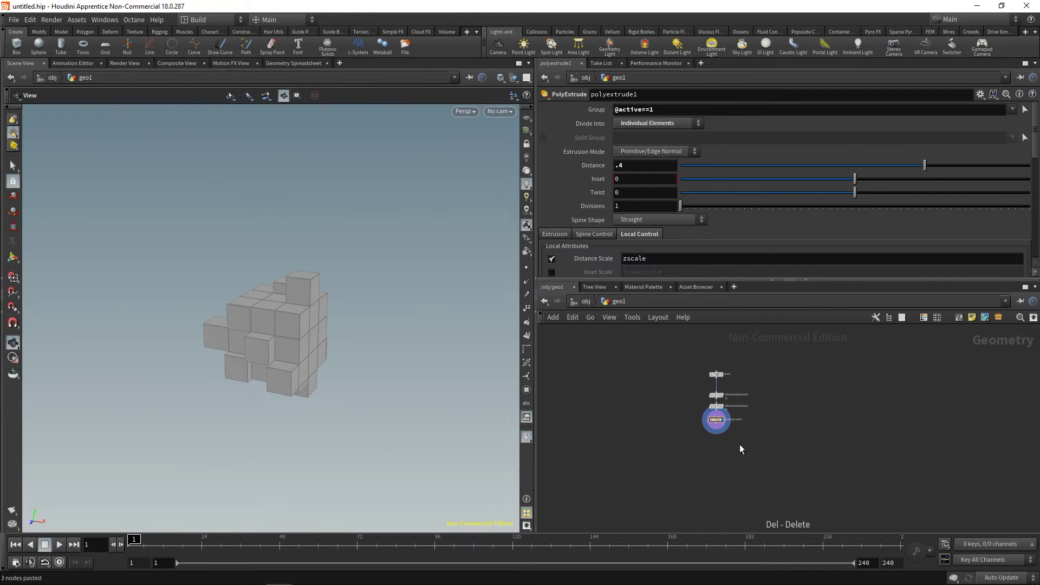
Filter the TAB node menu by 'for' to find loop nodes
scroll(742, 460, "up", 3)
key("Tab")
type("for")
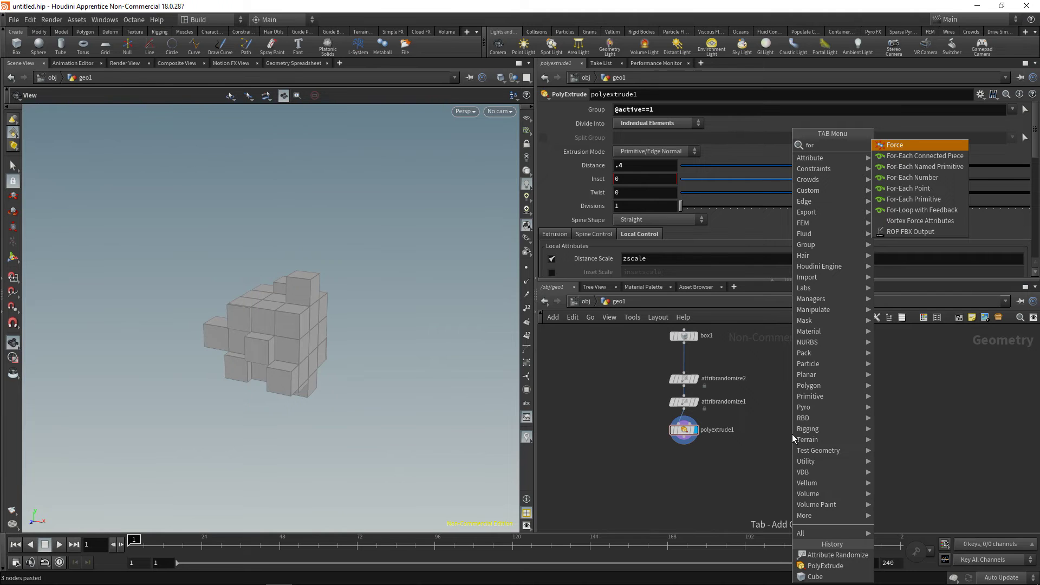
Place a For-Loop with Feedback block and cut the wire between repeat_begin1 and repeat_end1
key("Down")
key("Down")
key("Down")
key("Down")
key("Down")
key("Down")
key("Return")
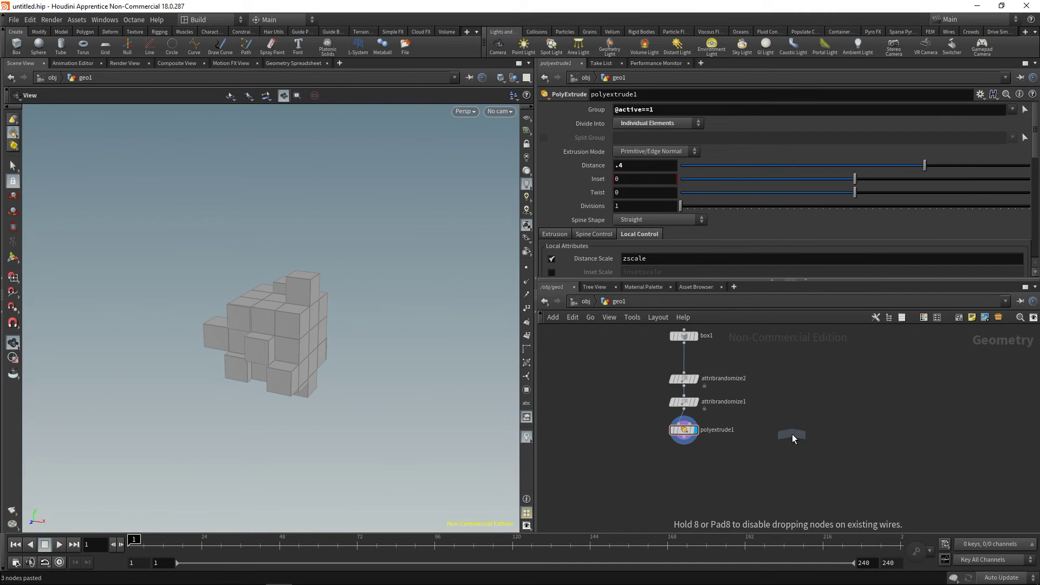
left_click(792, 434)
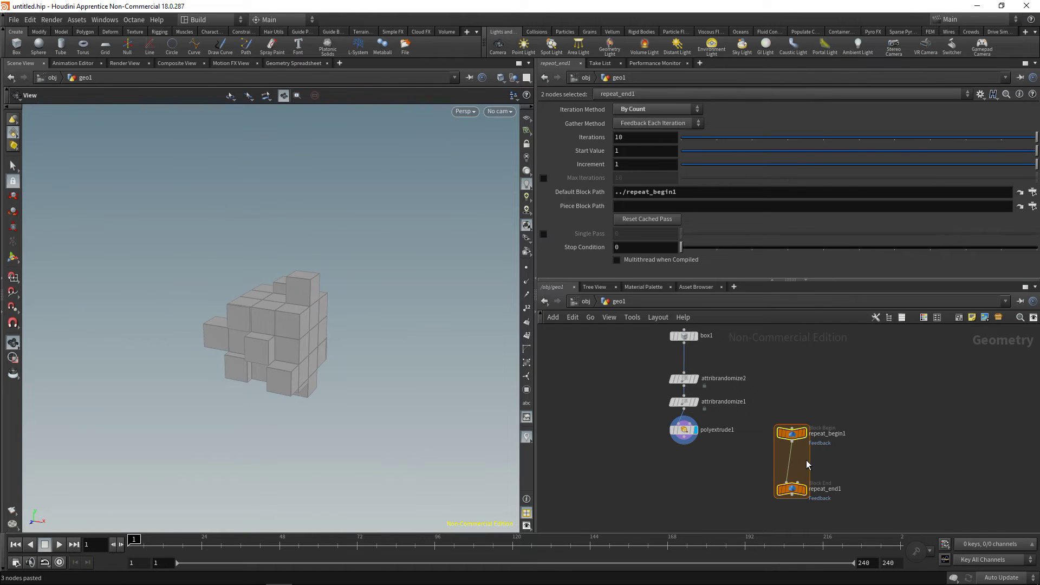
key("y")
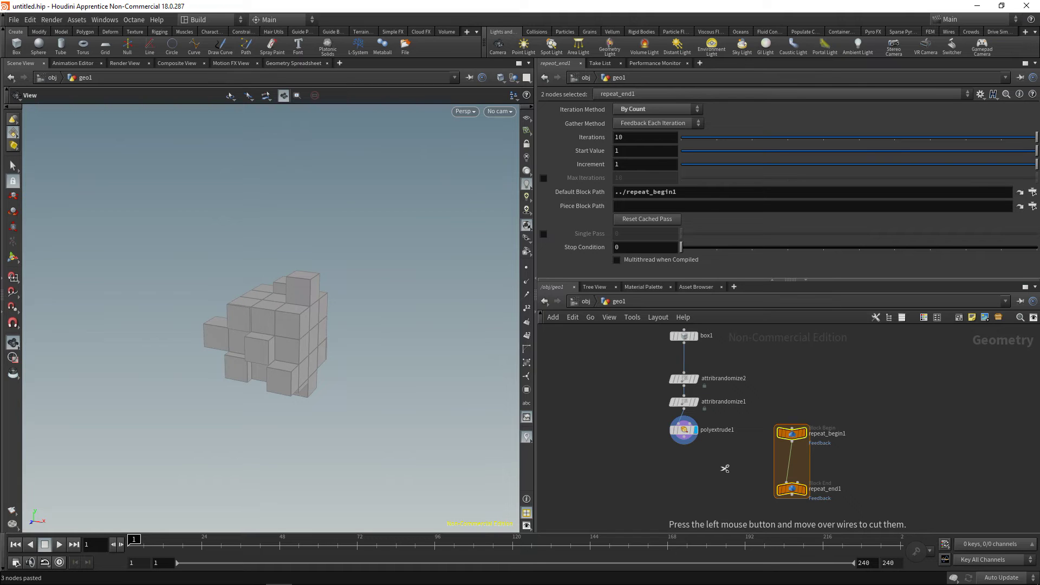
left_click_drag(724, 468, 880, 463)
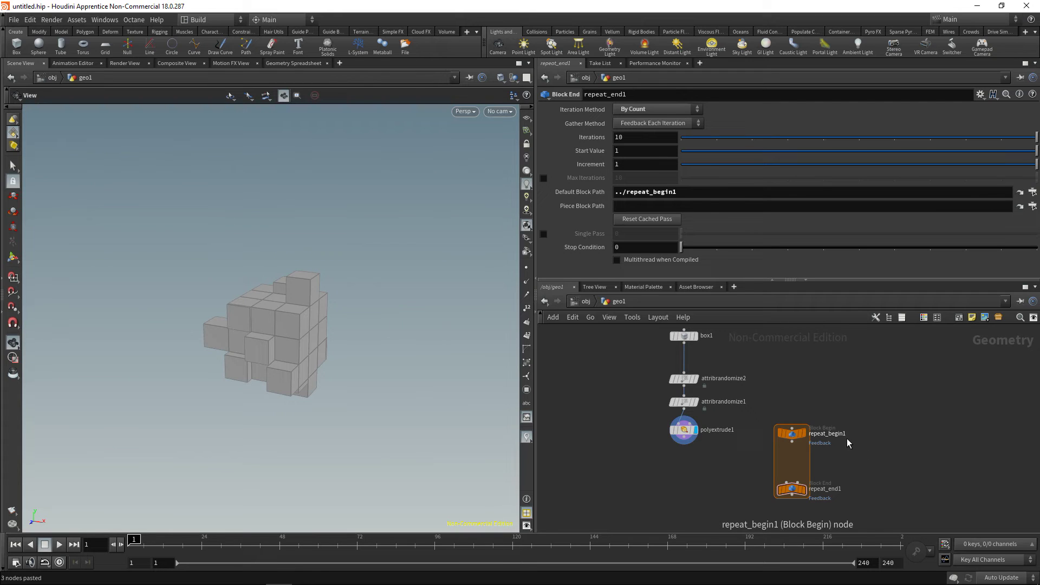
Set repeat_end1's Iterations to 1
mouse_move(794, 444)
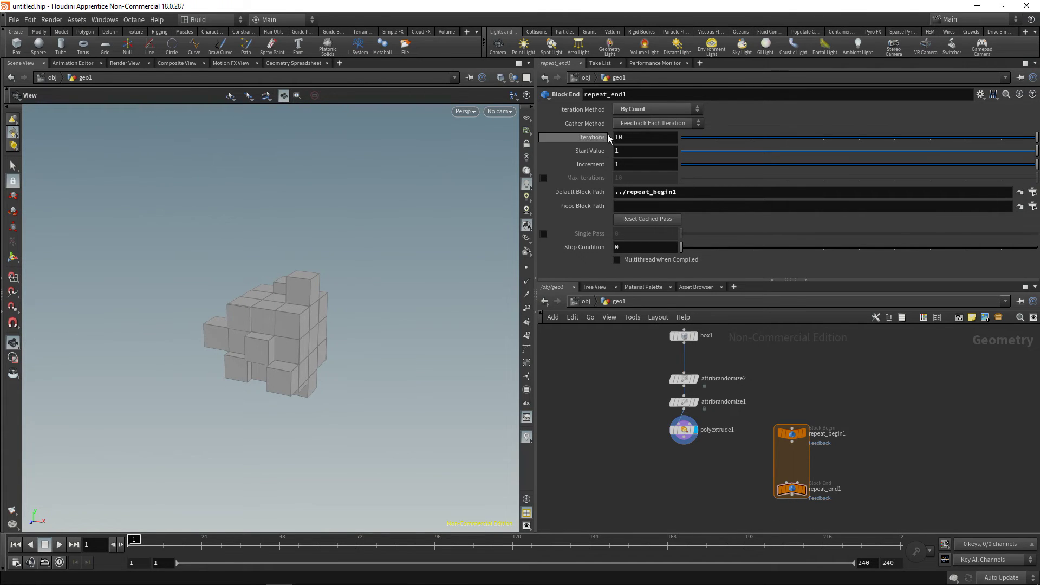
left_click(625, 138)
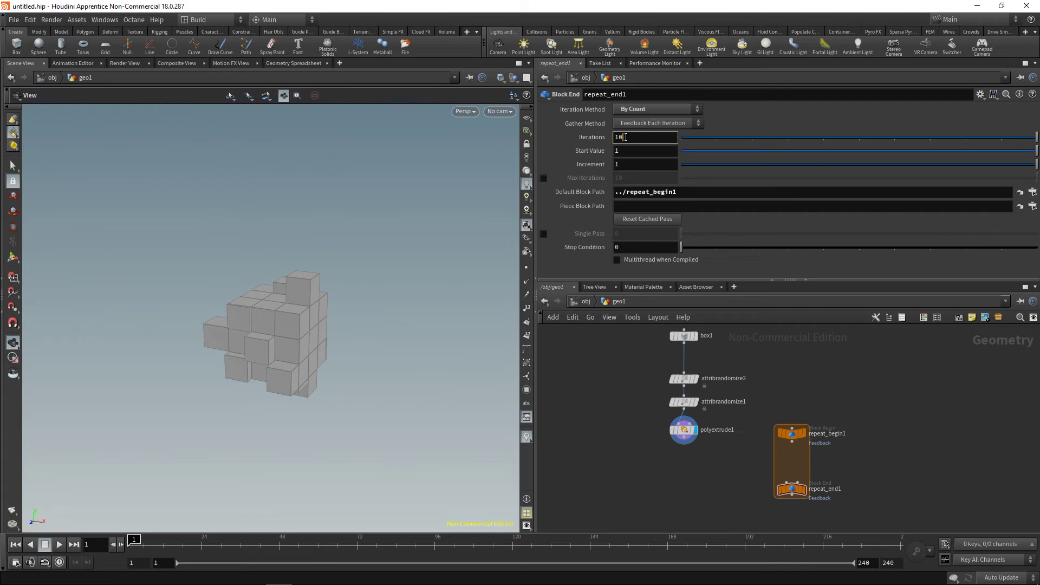
key("BackSpace")
key("Return")
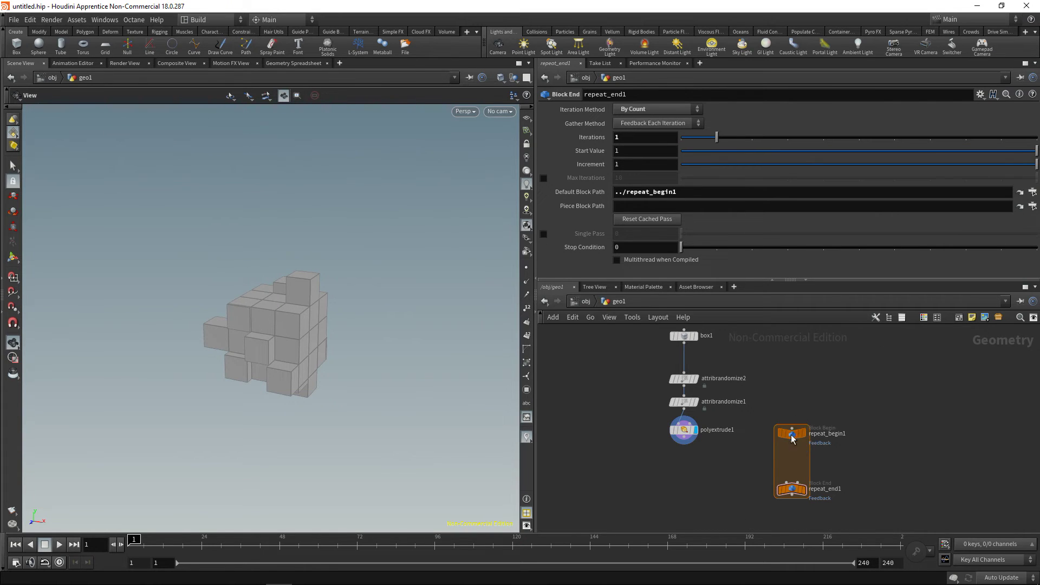
Wrap the randomizers and polyextrude1 in the loop, from repeat_begin1 after box1 to repeat_end1, and display the result
left_click_drag(793, 437, 687, 369)
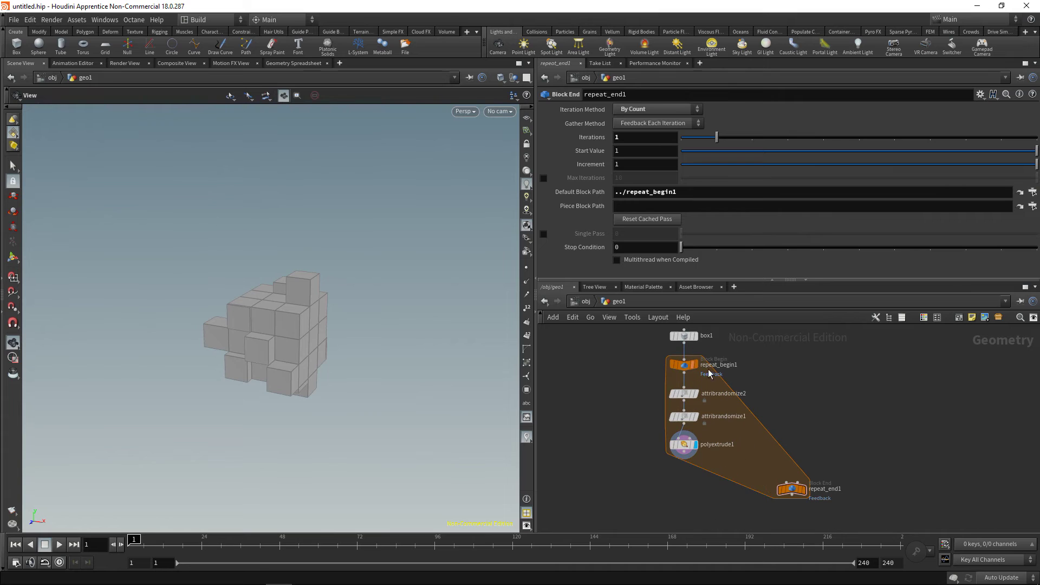
left_click_drag(793, 493, 683, 476)
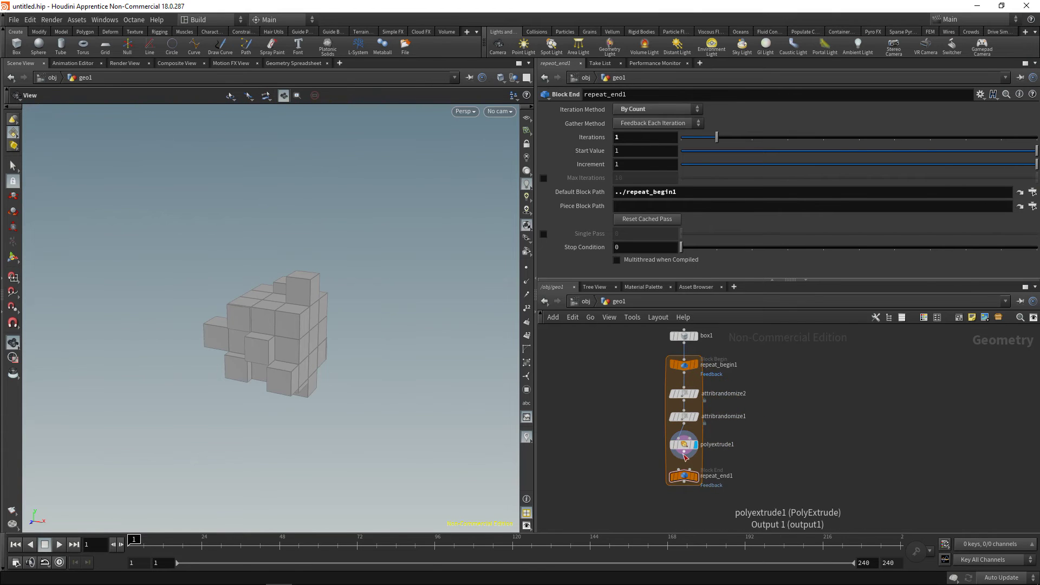
left_click(684, 457)
left_click(684, 469)
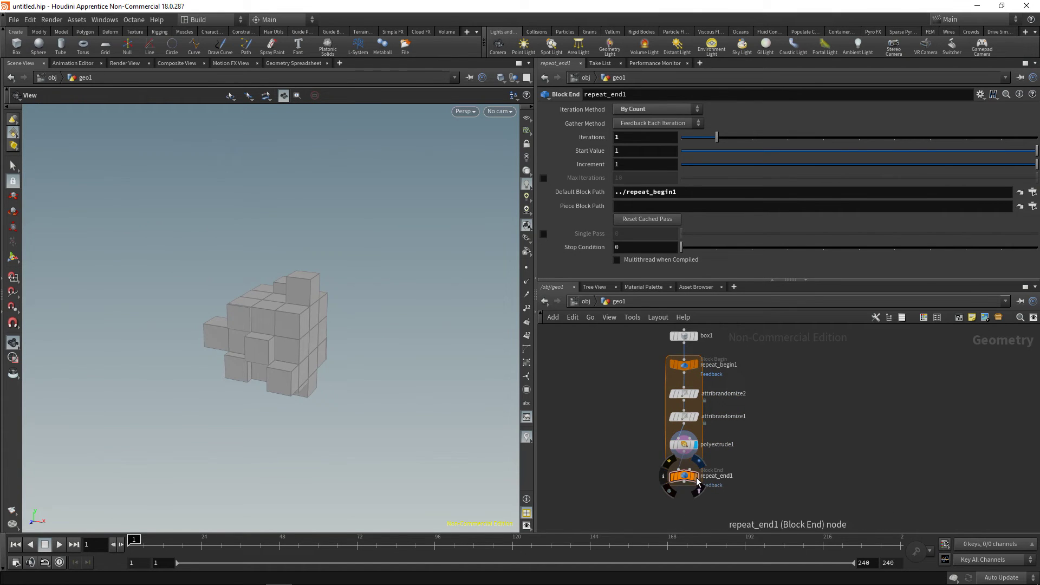
left_click(699, 461)
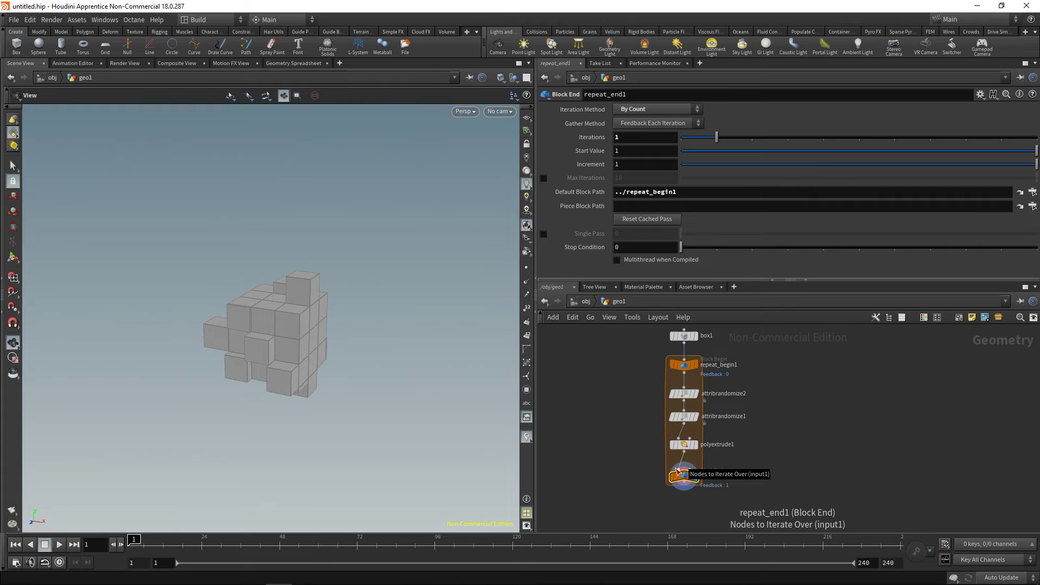
Raise repeat_end1's Iterations to 9
left_click(643, 138)
type("4")
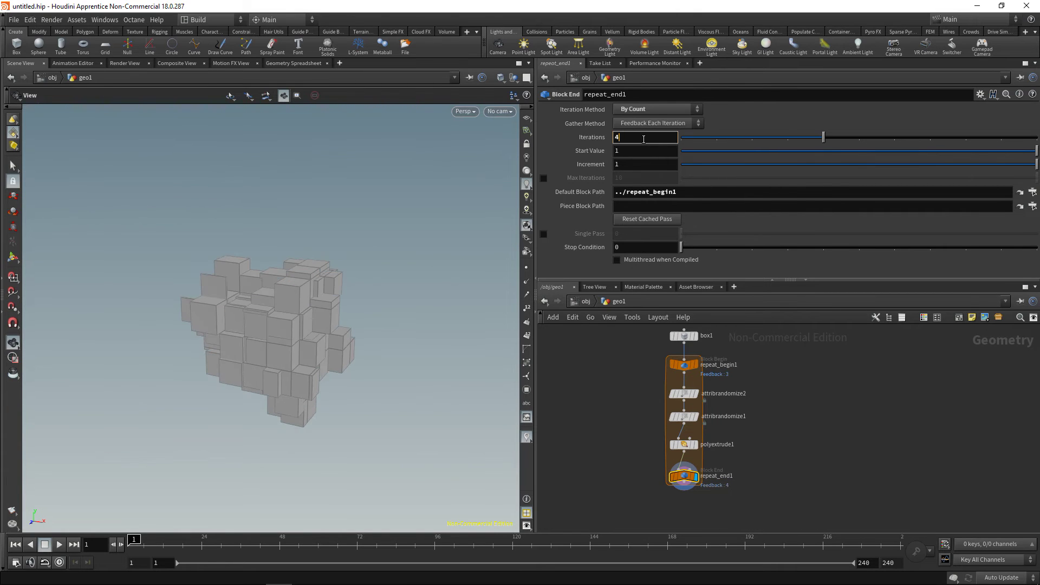
scroll(643, 139, "up", 4)
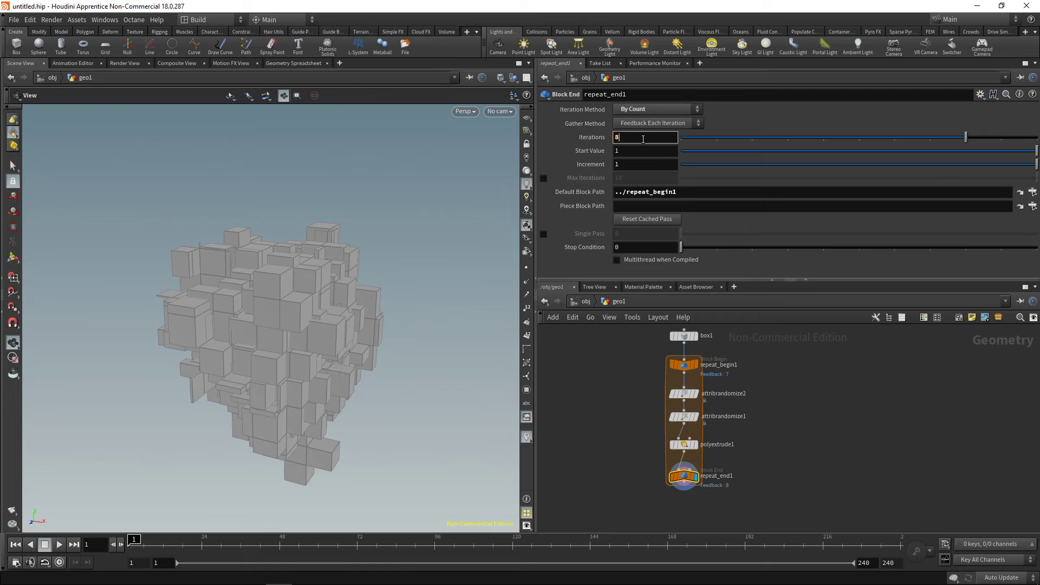
scroll(643, 139, "up", 1)
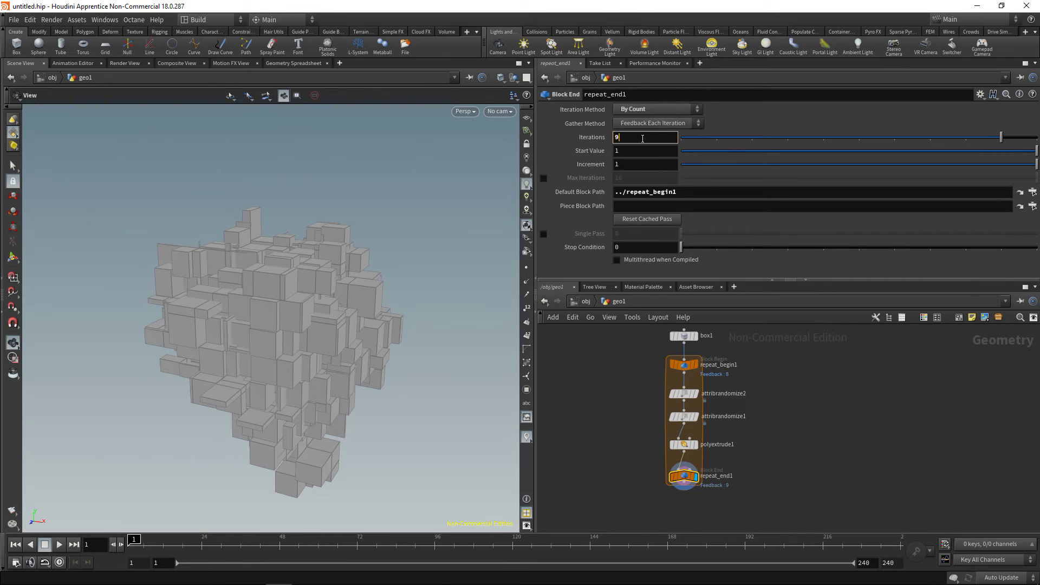
left_click(681, 394)
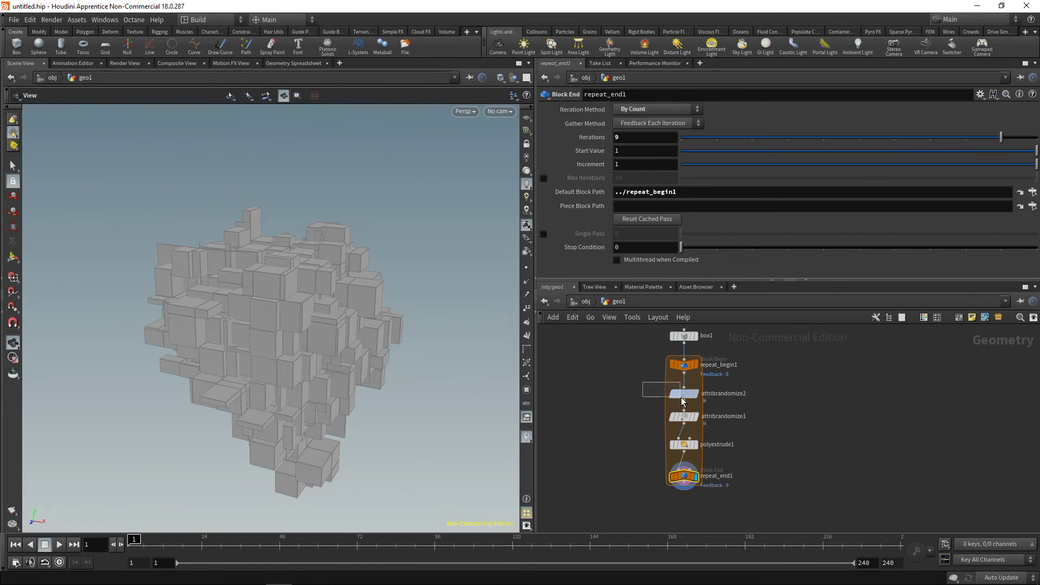
Review attribrandomize2's Global Seed options, then select repeat_begin1 to see its Fetch Feedback settings
left_click(596, 194)
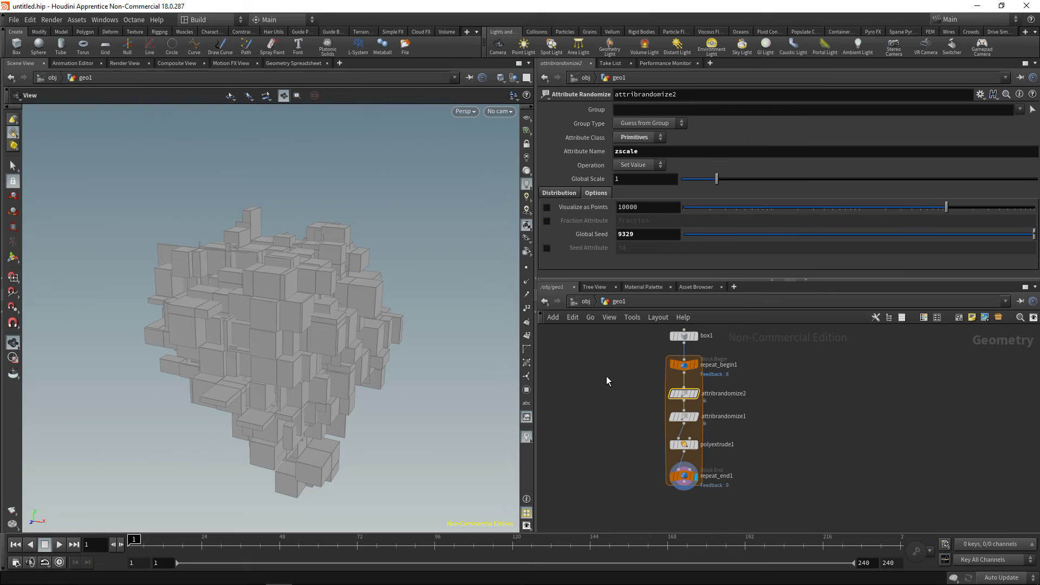
left_click_drag(606, 376, 704, 359)
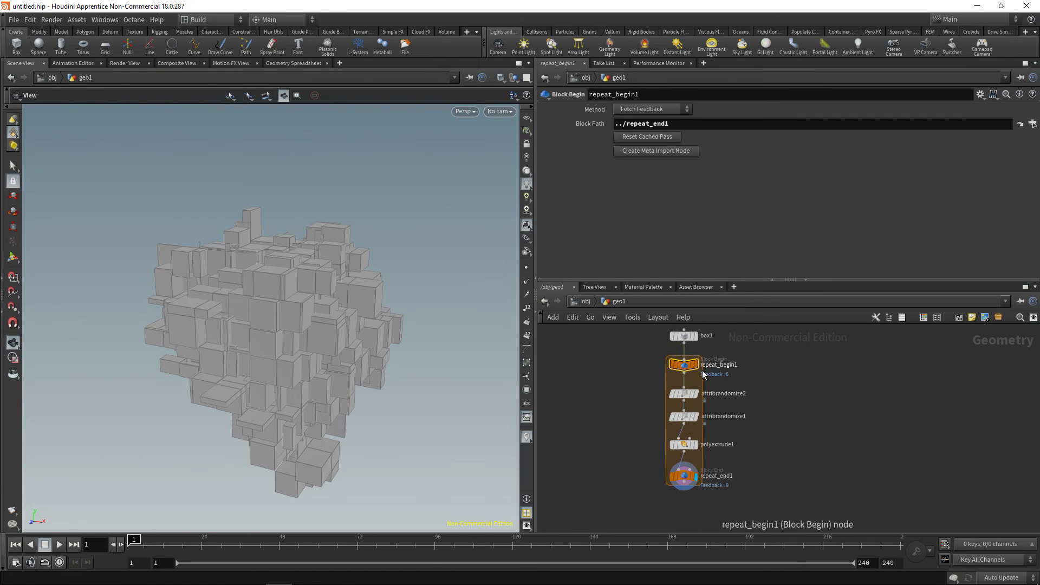
Create repeat_begin1_metadata1, inspect its iteration attributes, and begin editing attribrandomize2's Global Seed
left_click(675, 152)
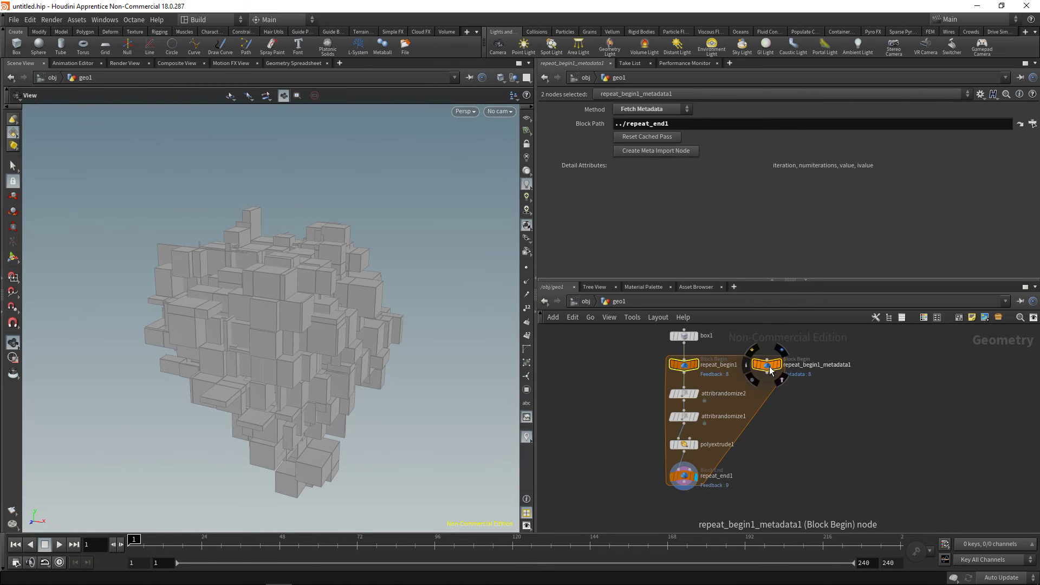
middle_click(768, 363)
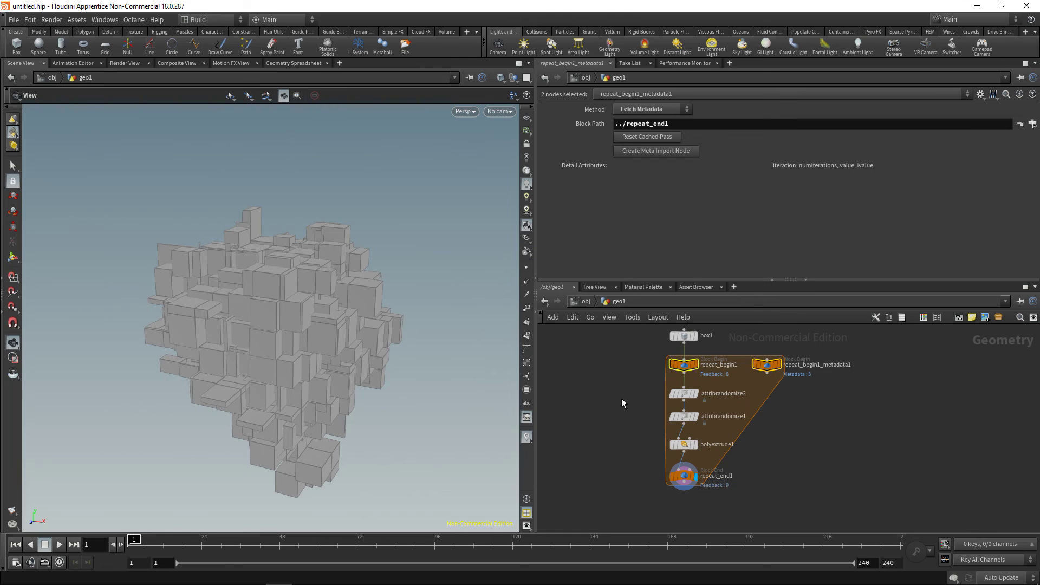
left_click(683, 393)
double_click(642, 233)
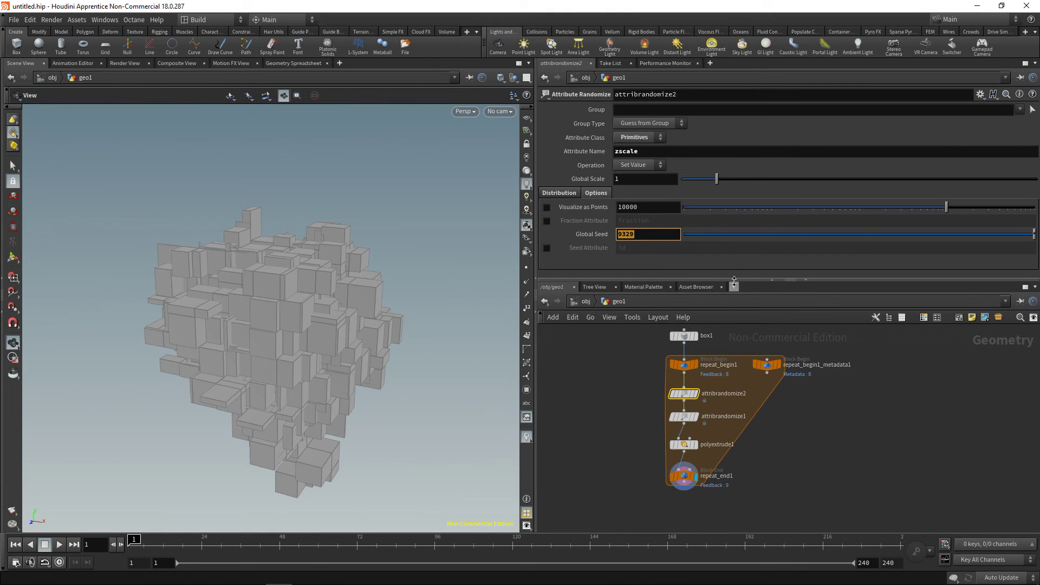
Start attribrandomize2's Global Seed expression as detail() reading from ../repeat_begin1_metadata1/
middle_click(768, 366)
left_click(669, 236)
type("detail()")
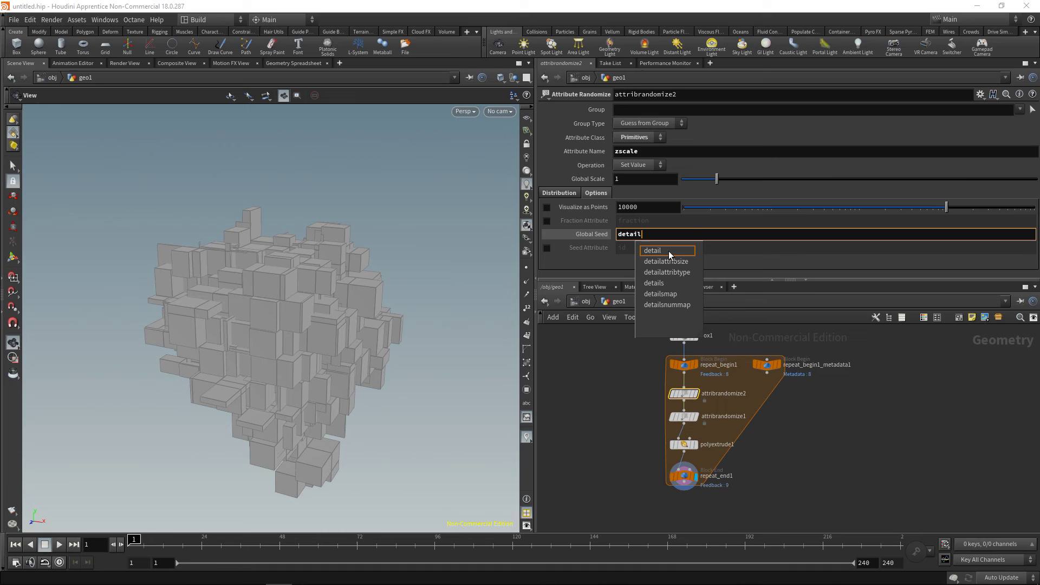
left_click(668, 251)
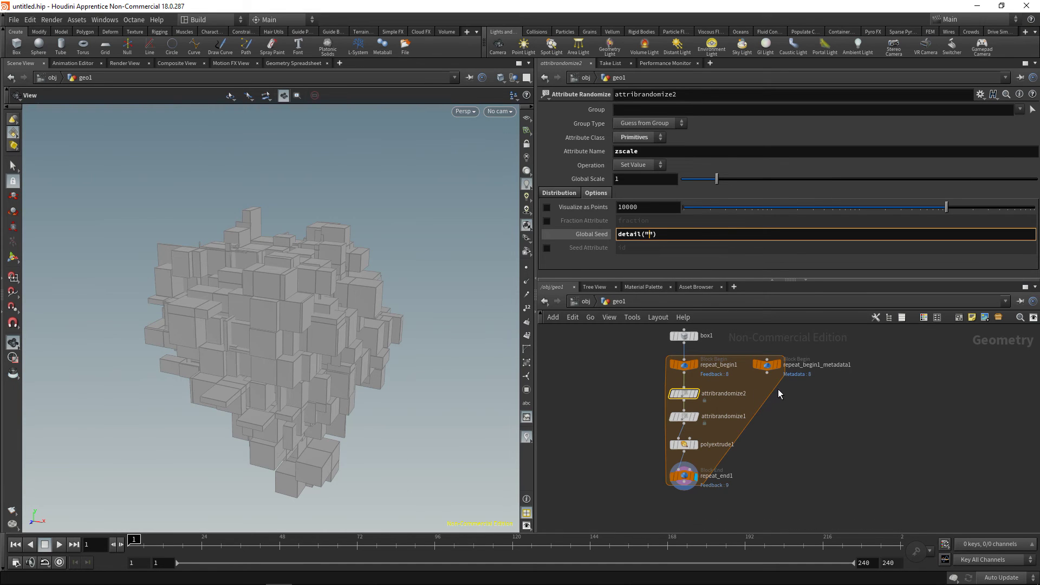
mouse_move(657, 400)
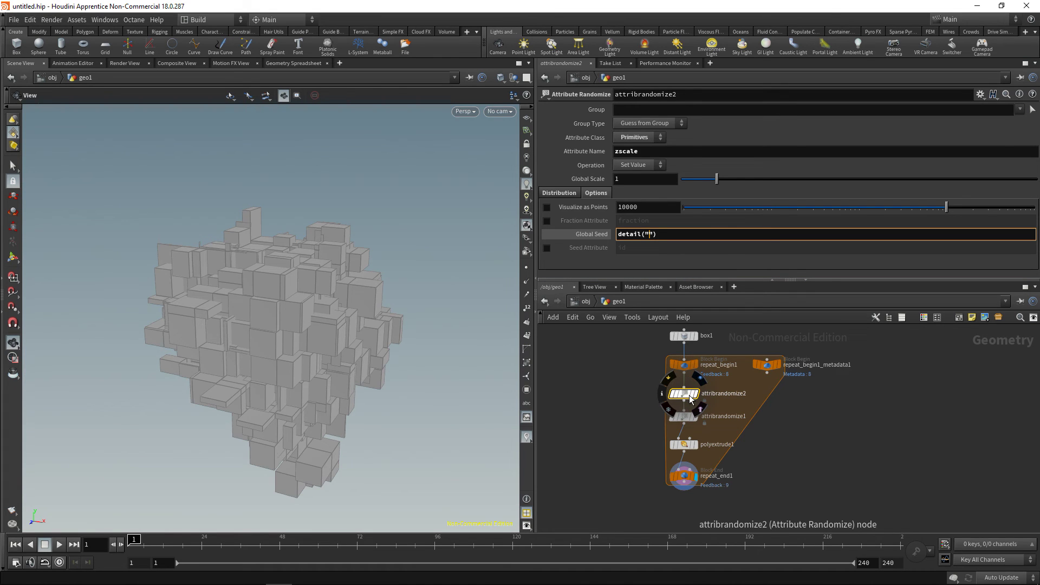
type("../")
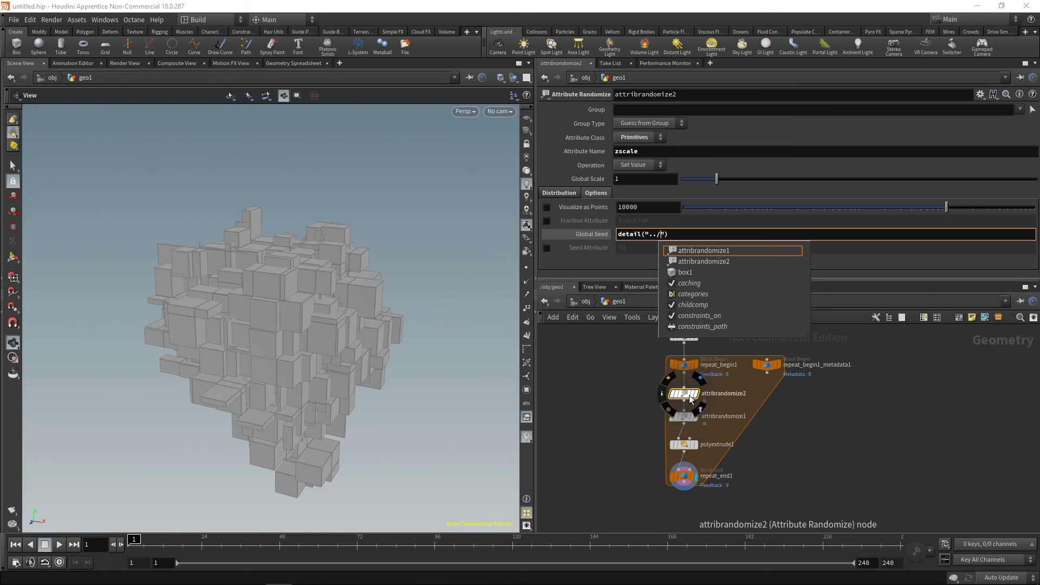
type("rep")
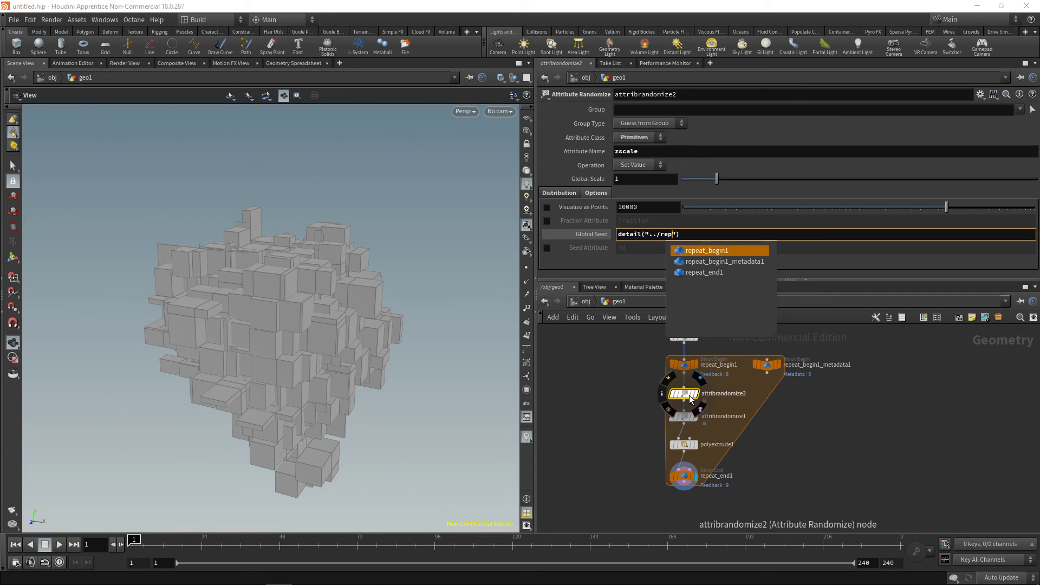
key("Down")
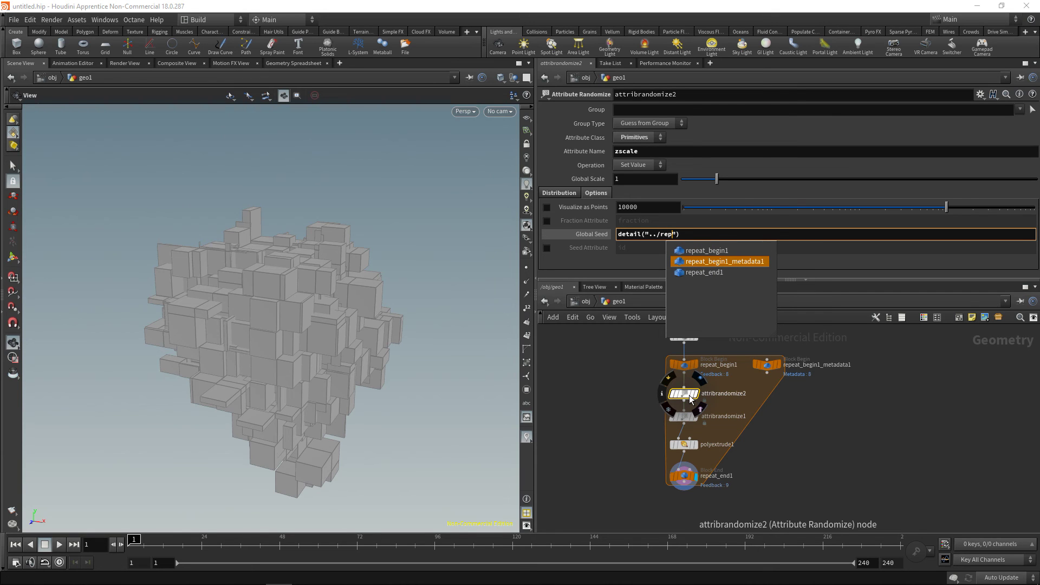
key("Return")
Finish the seed expression with the "iteration" attribute and index 0, and commit it
key("Right")
type(",")
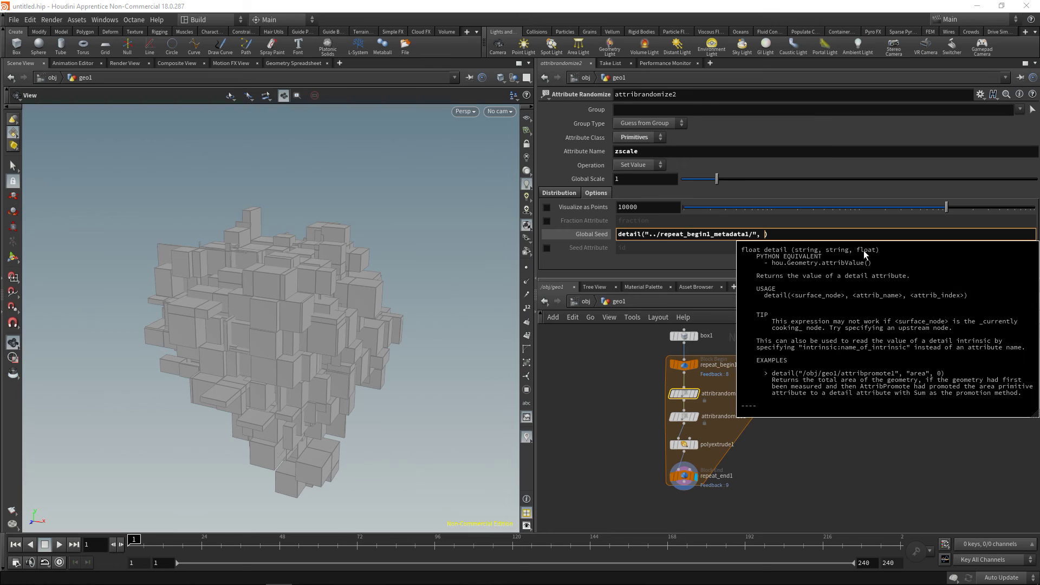
left_click(763, 233)
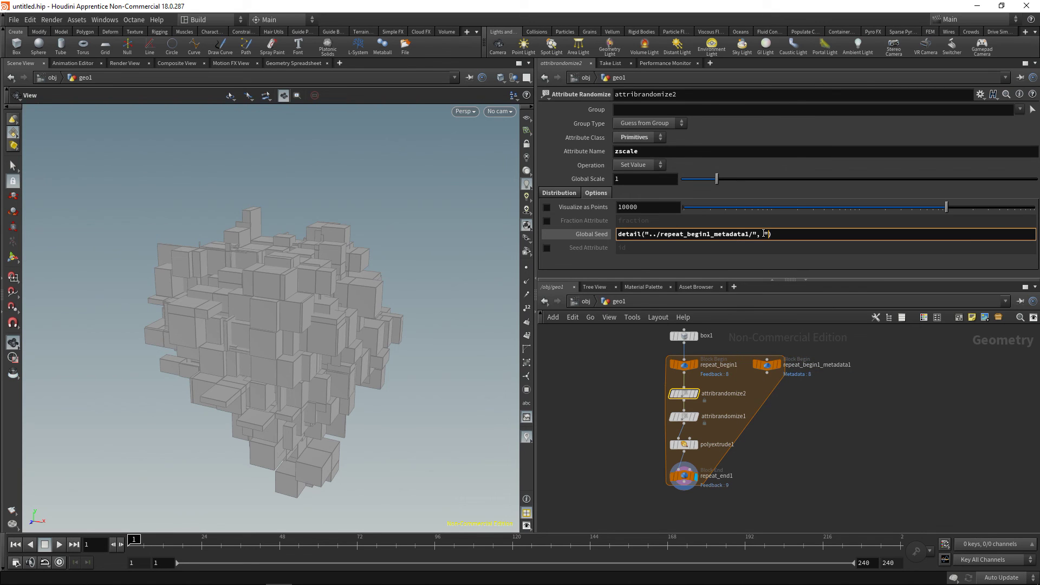
type("iteration\", 0")
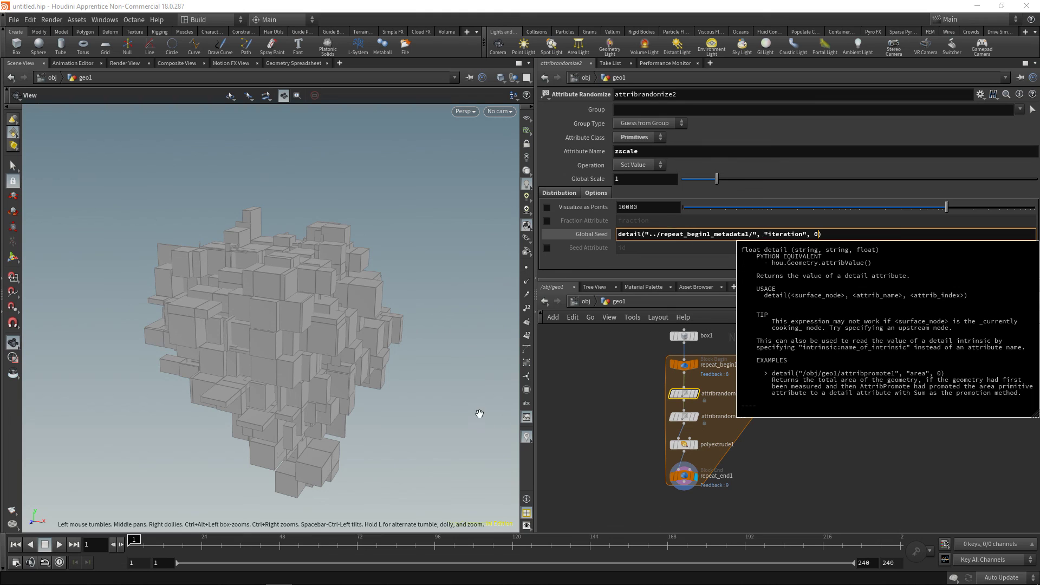
key("Return")
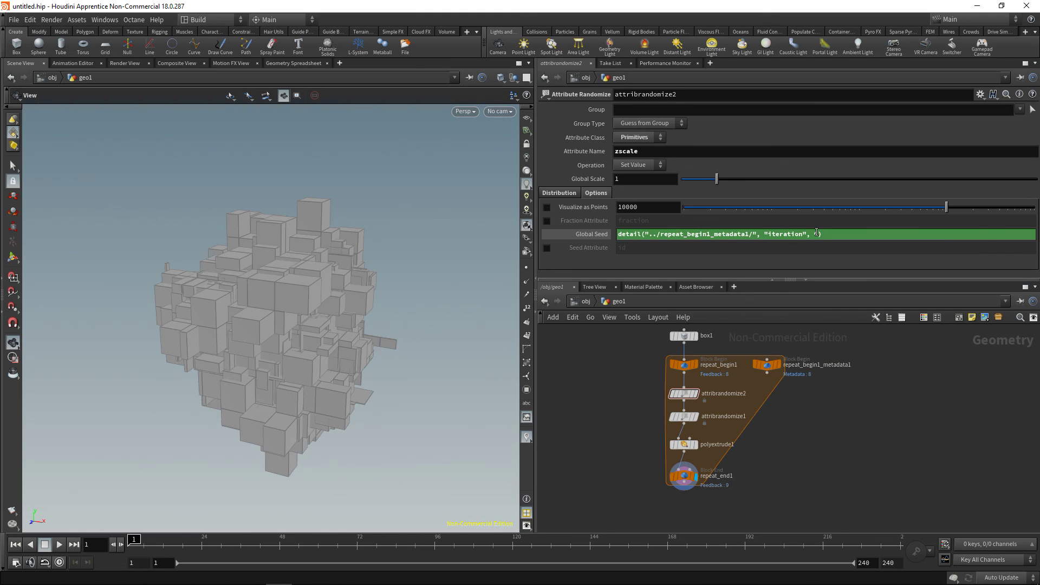
Toggle attribrandomize2's Global Seed between its expression and evaluated value to verify it
left_click(589, 234)
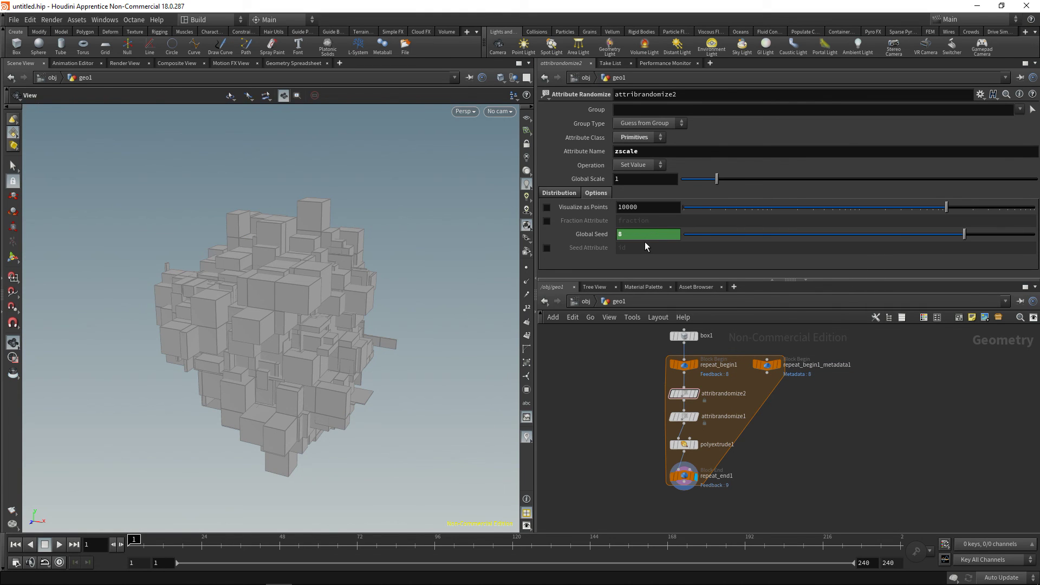
left_click(596, 236)
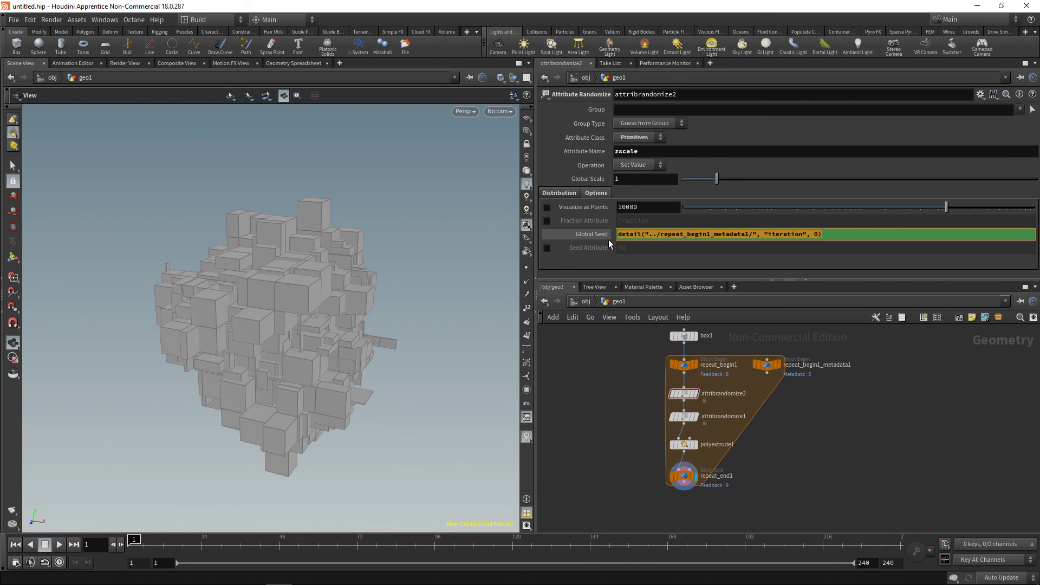
left_click(590, 234)
Set attribrandomize1's Global Seed to the iteration expression plus 12345, then select repeat_end1
left_click(691, 426)
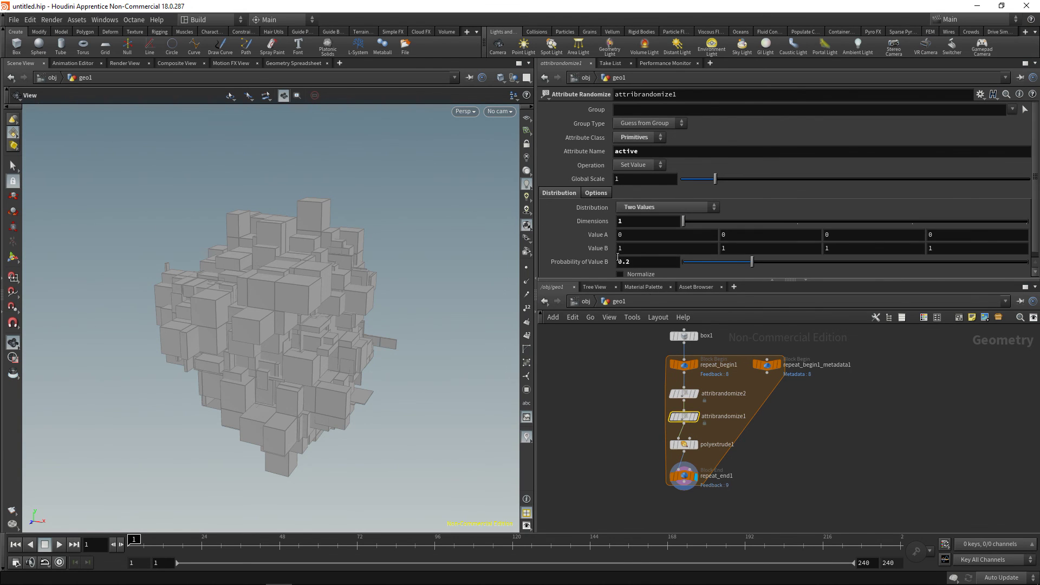
left_click(639, 235)
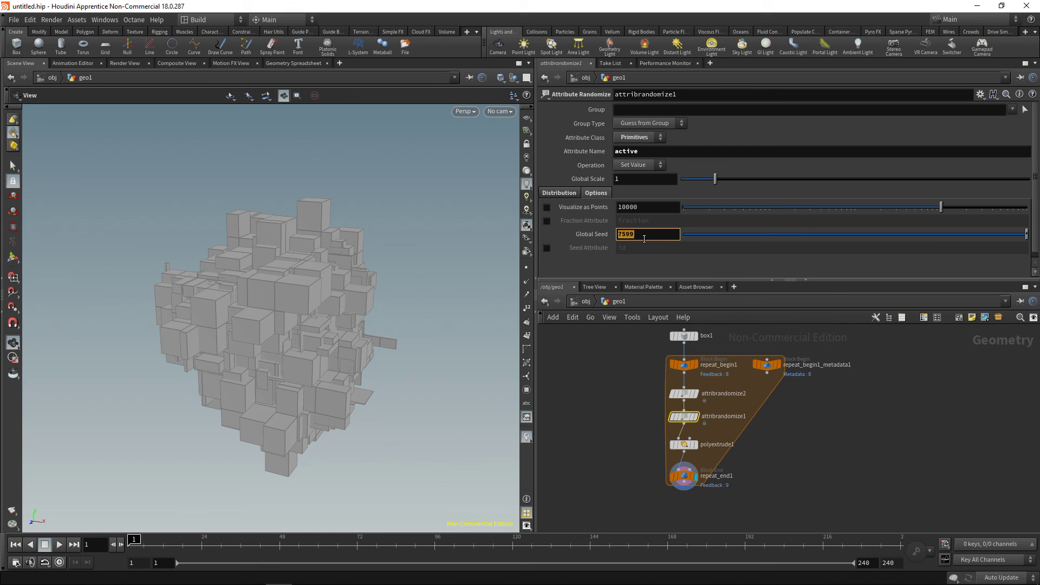
type("detail(\"../repeat_begin1_metadata1/\", \"iteration\", 0)")
type("+ 123")
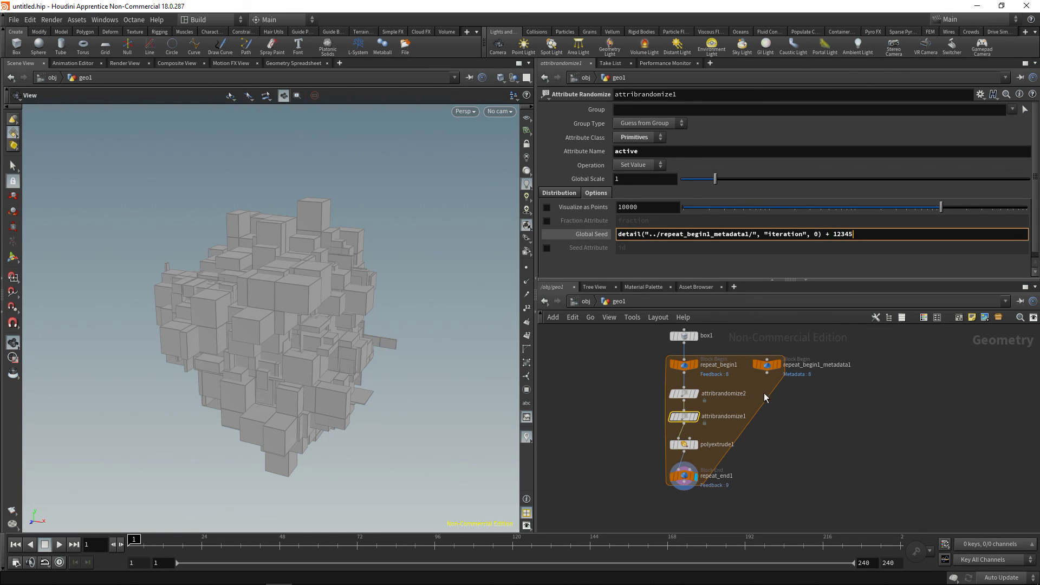
left_click(683, 476)
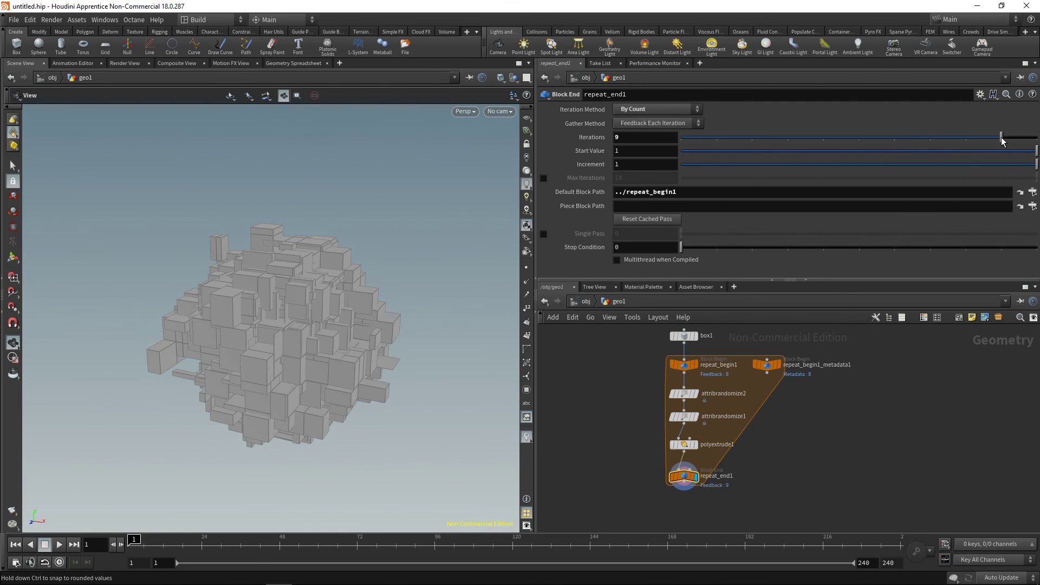
Test fewer loop iterations and undo, then lower attribrandomize1's Probability of Value B to 0.017
left_click_drag(1001, 137, 941, 173)
key("ctrl+z")
left_click(717, 444)
left_click(723, 416)
left_click_drag(759, 261, 688, 270)
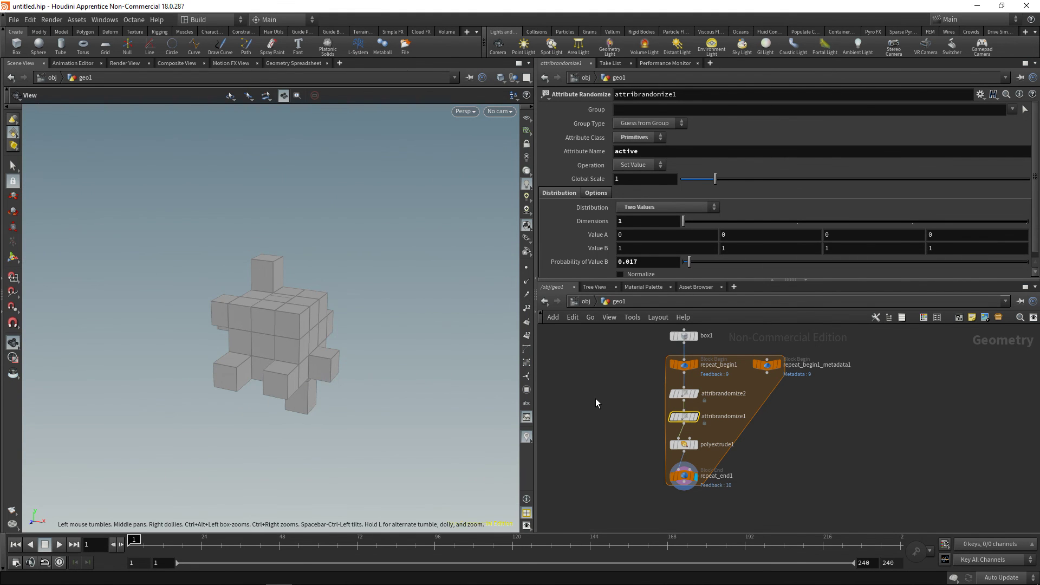